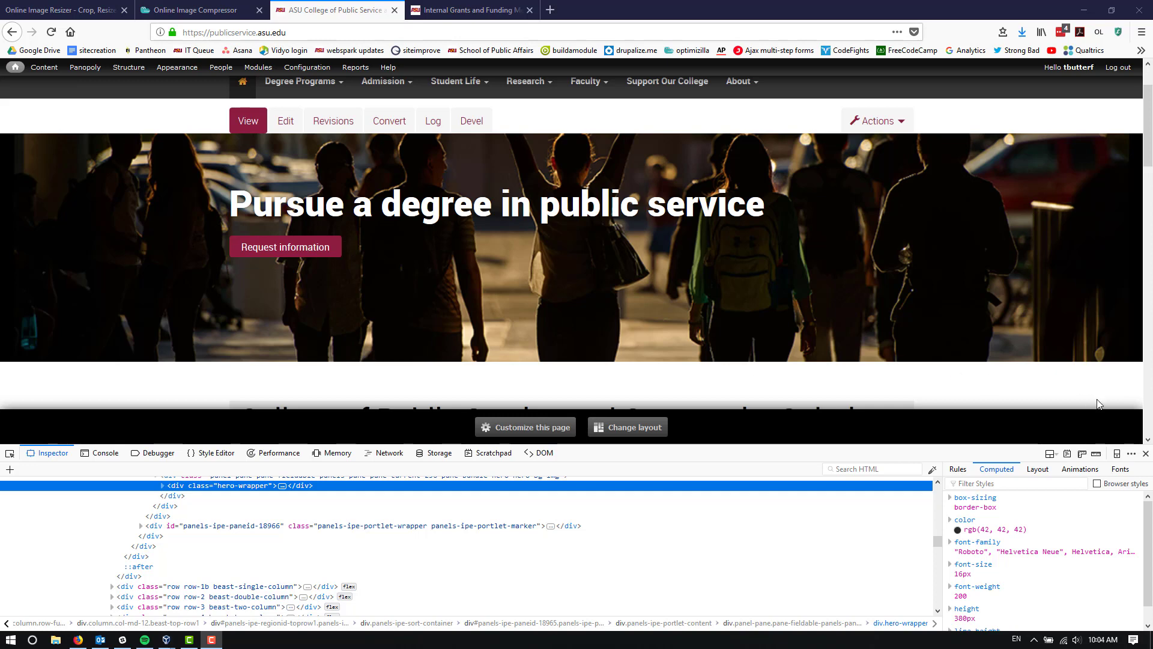
# Close the developer tools and compare the hero banners on the college homepage and the Internal Grants and Funding Mechanism page
pyautogui.click(1145, 458)
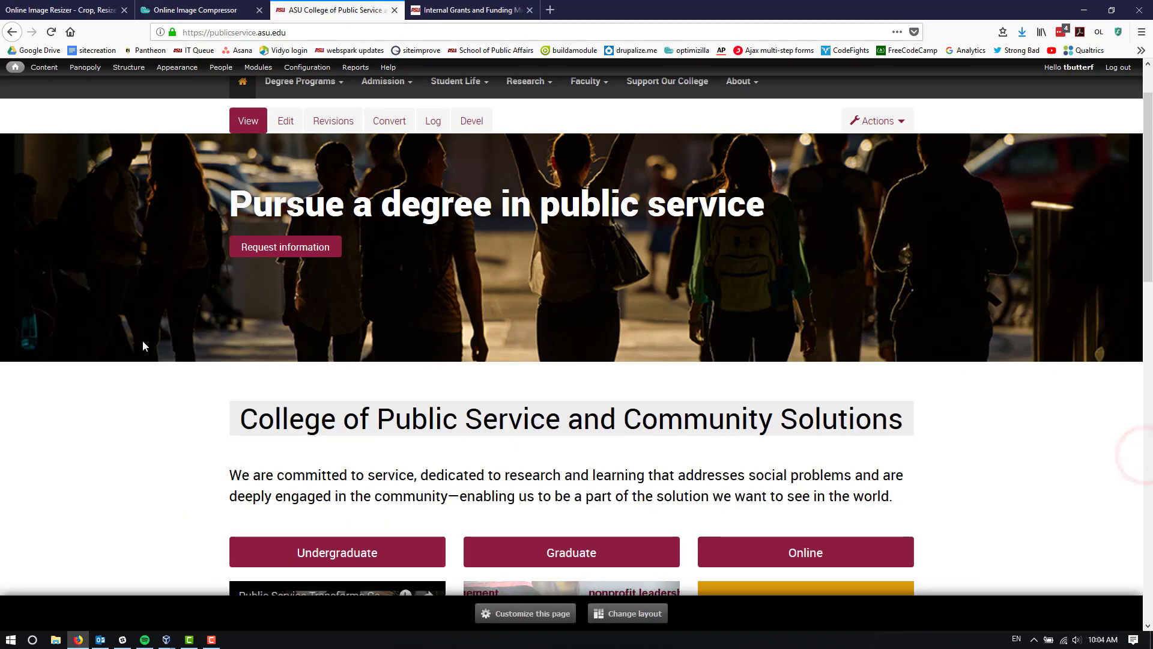
pyautogui.scroll(2, 179, 252)
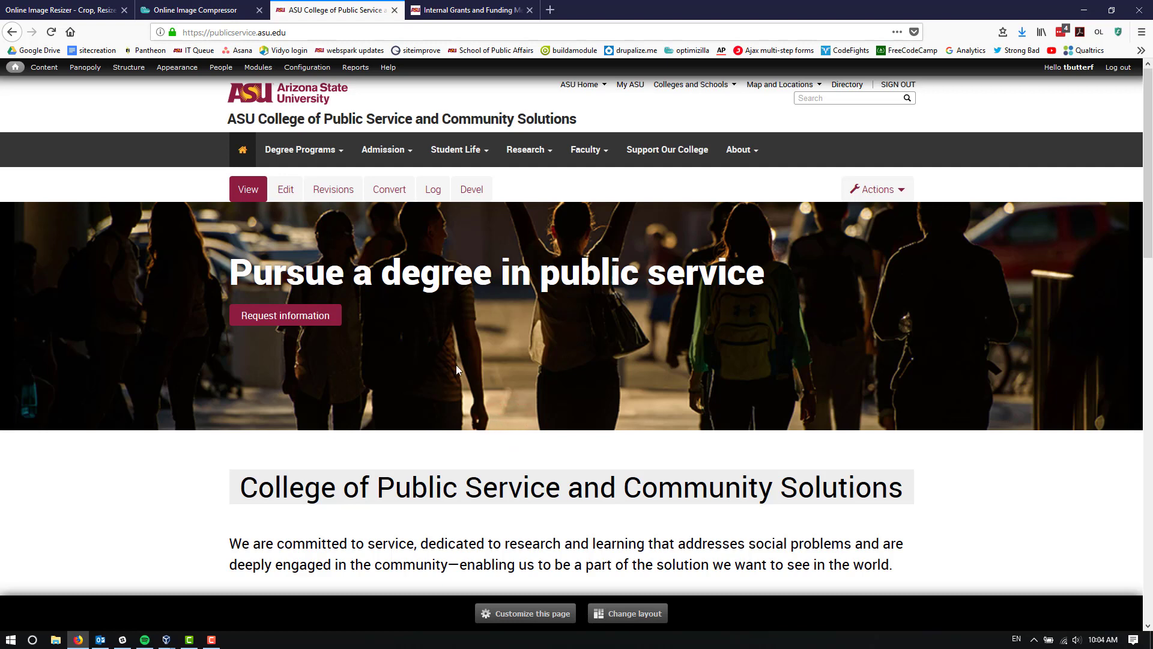
pyautogui.click(473, 9)
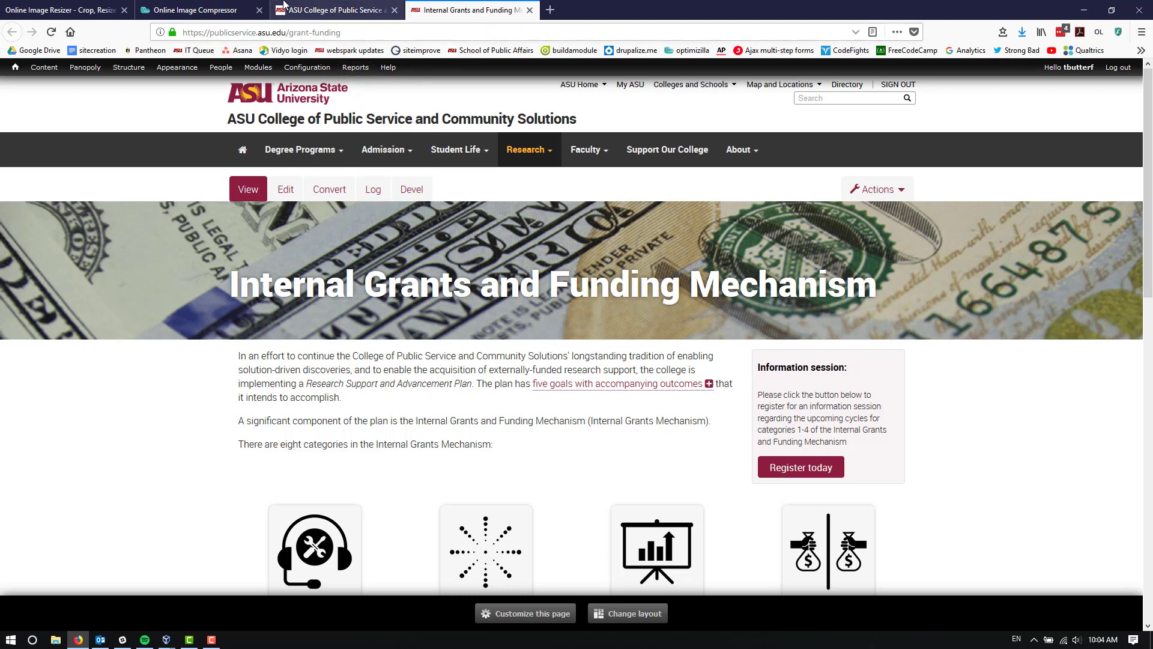
pyautogui.click(333, 11)
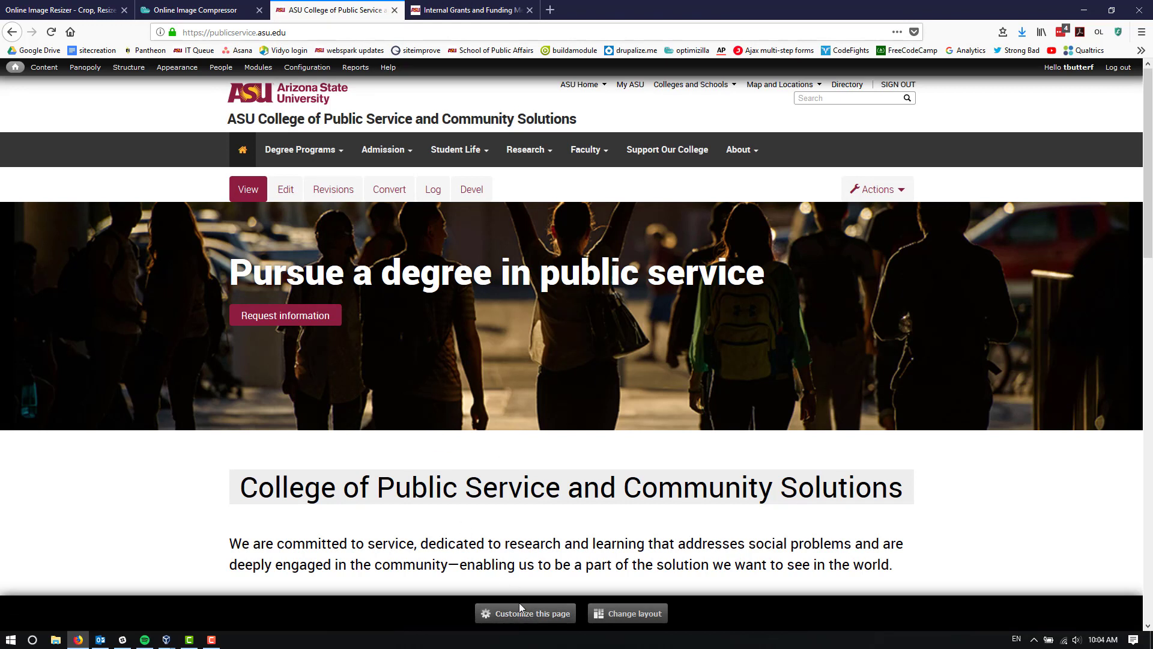
pyautogui.click(400, 282)
pyautogui.click(333, 436)
pyautogui.click(398, 273)
# Switch to the Optimizilla image compressor and upload iStock-462602269.jpg for compression
pyautogui.click(214, 7)
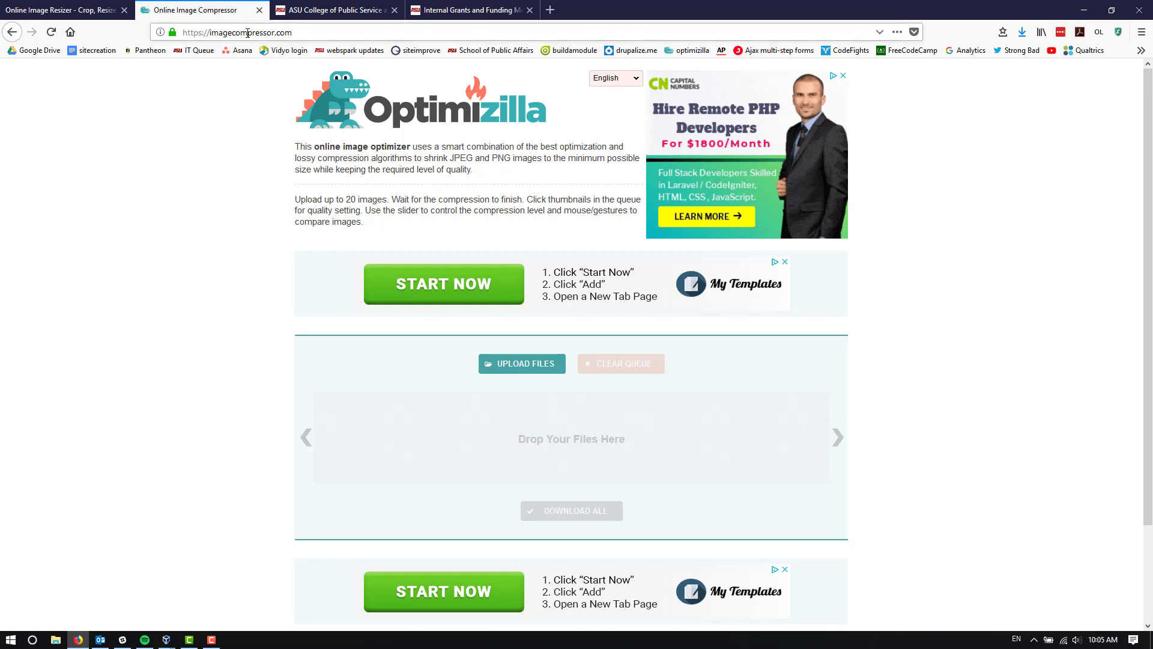
pyautogui.click(248, 196)
pyautogui.click(274, 206)
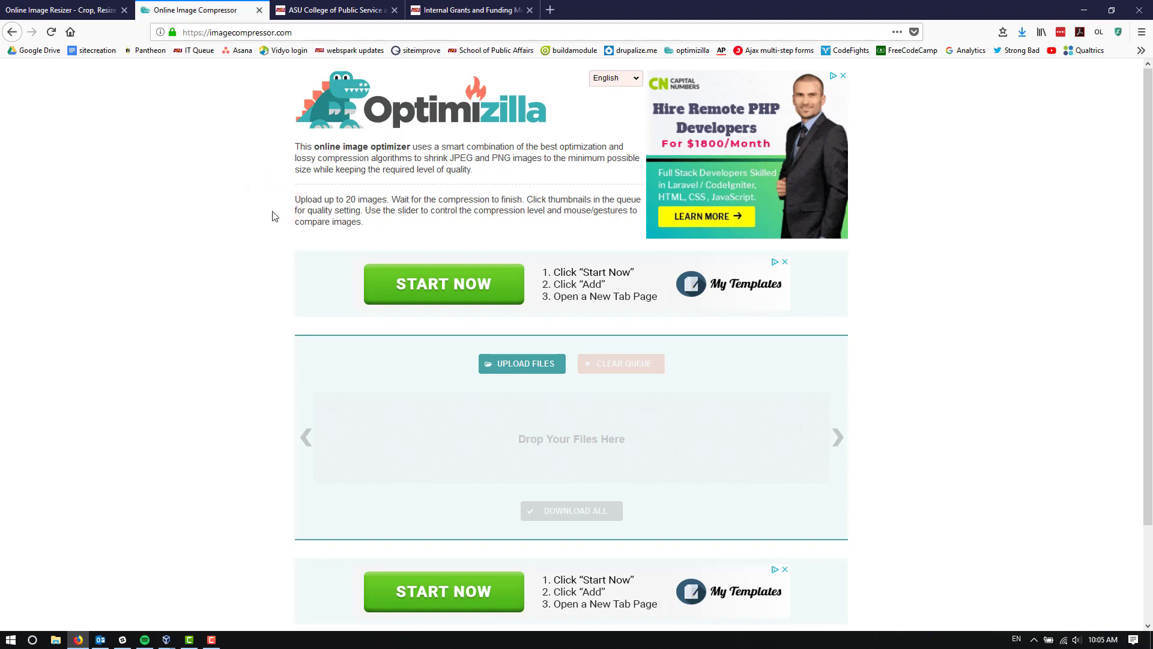
pyautogui.scroll(-2, 267, 221)
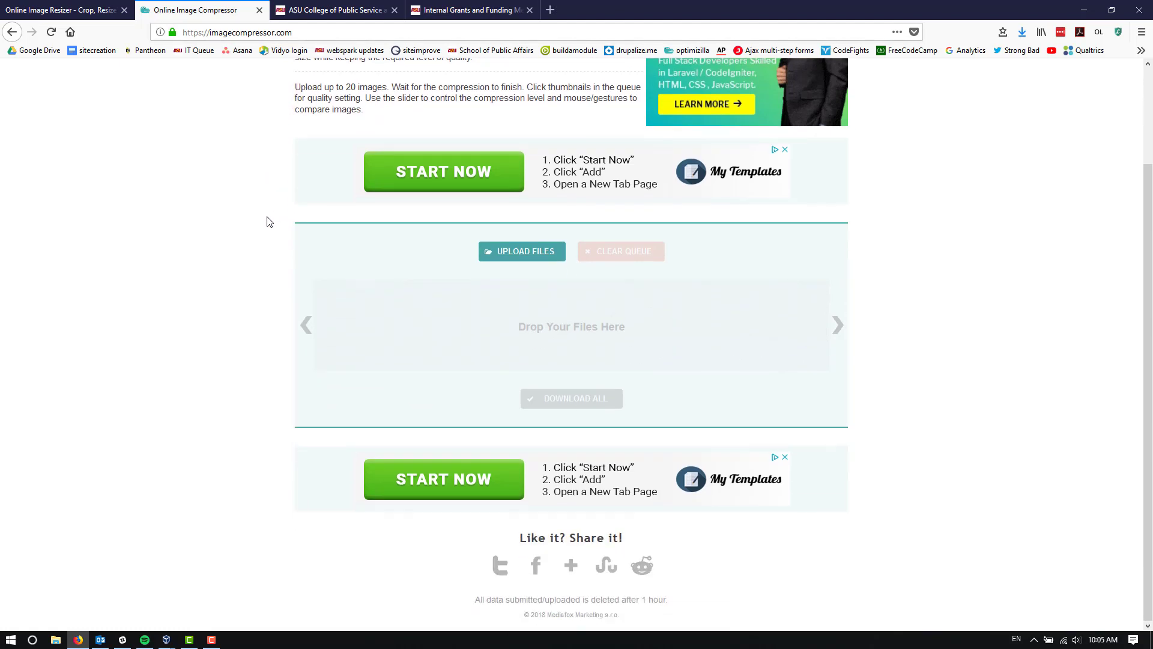
pyautogui.scroll(1, 264, 222)
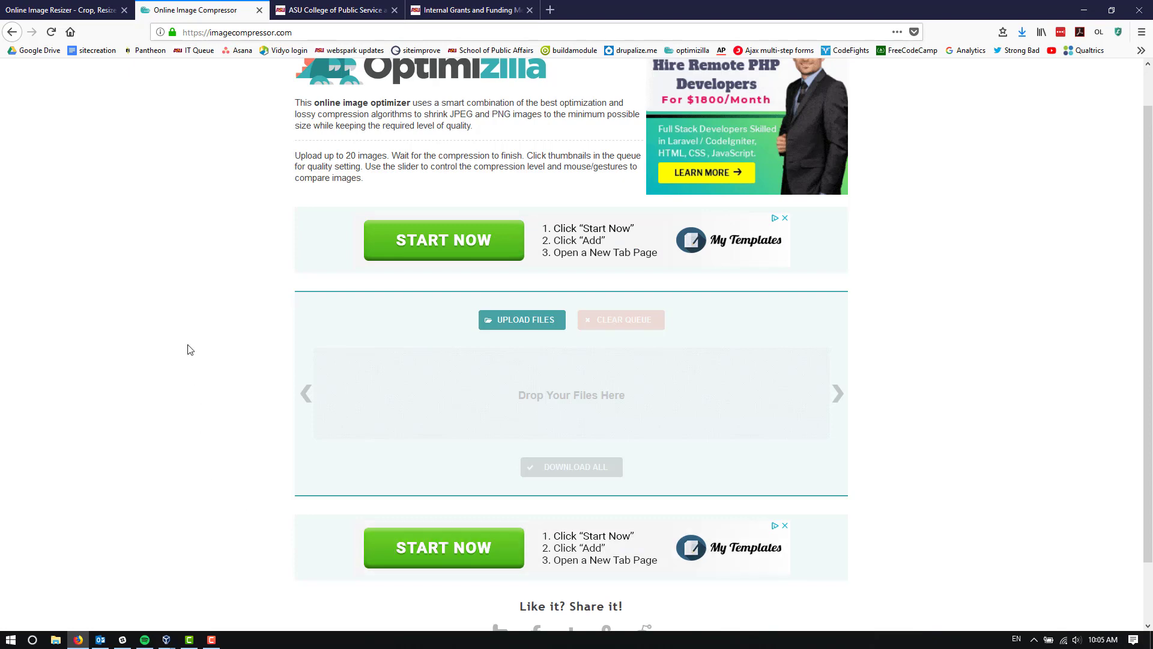
pyautogui.click(525, 320)
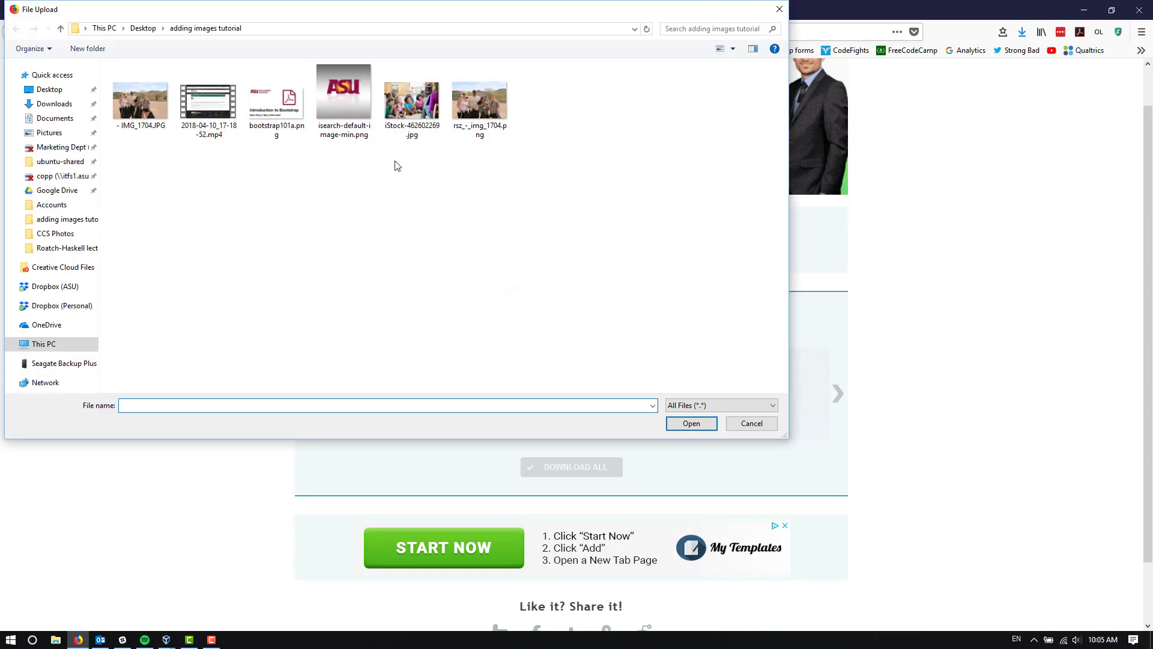
pyautogui.click(409, 96)
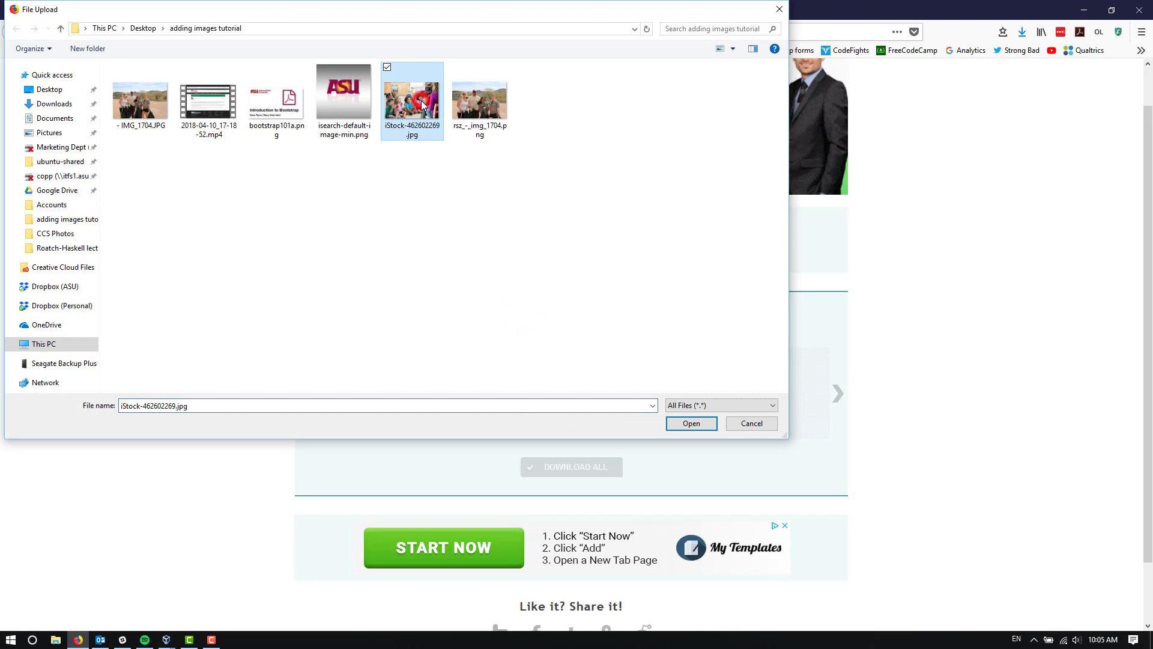
pyautogui.click(690, 423)
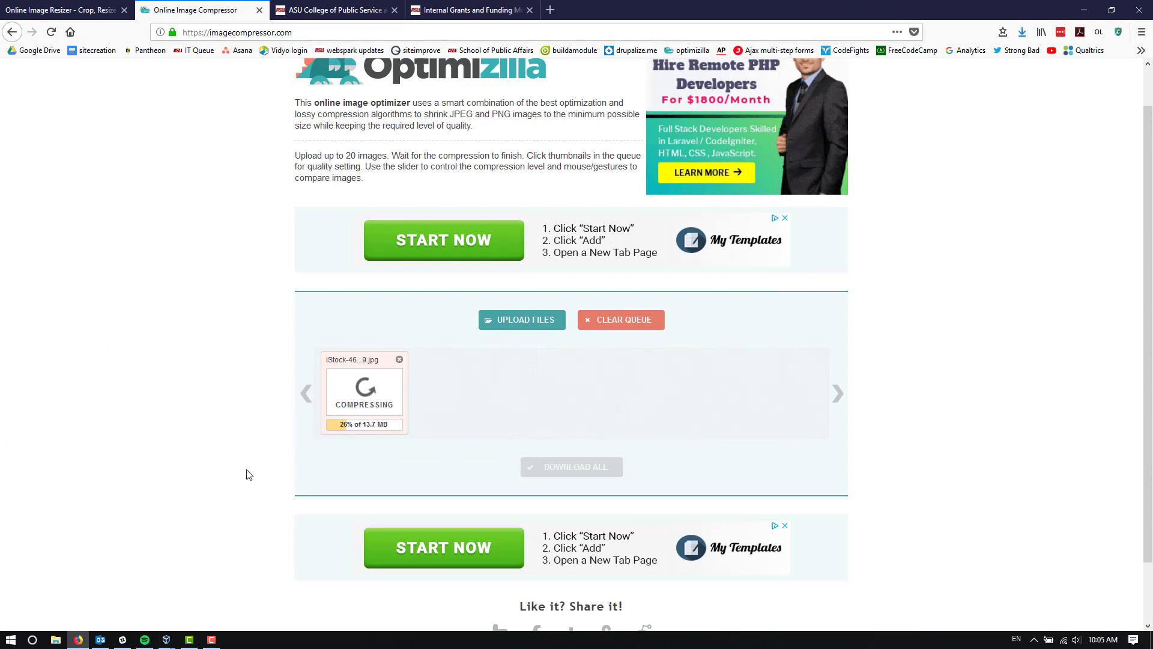
# Open the original iStock-462602269.jpg from the adding images tutorial folder in the photo viewer and show it at actual size
pyautogui.click(55, 639)
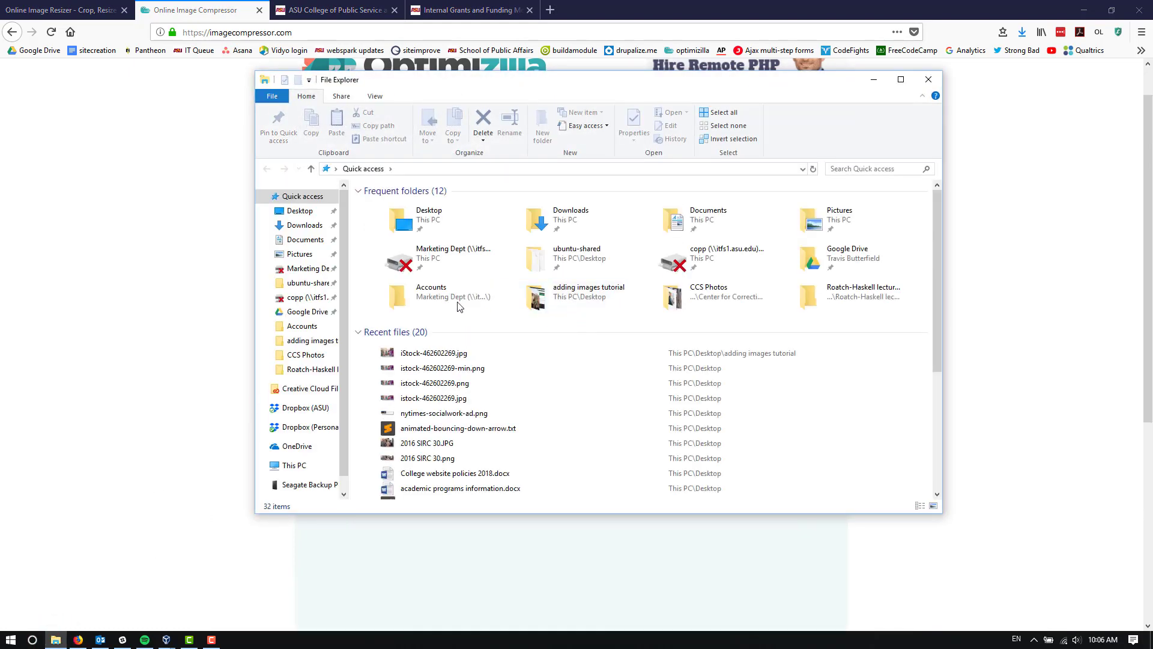
pyautogui.click(301, 341)
pyautogui.click(645, 229)
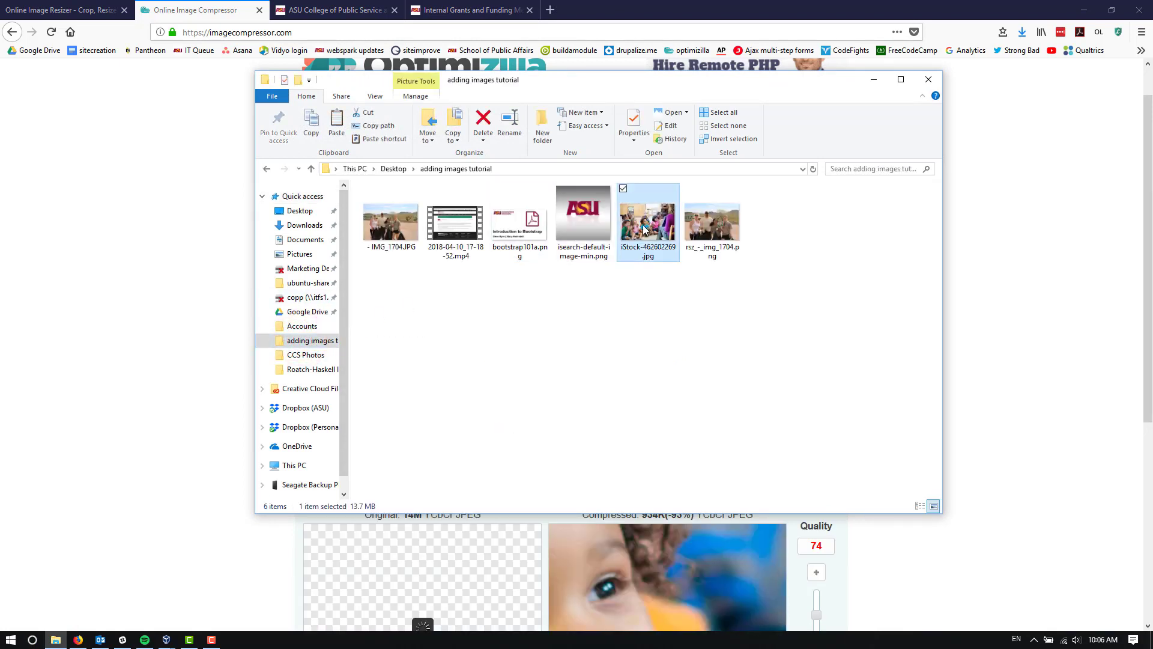
pyautogui.doubleClick(643, 225)
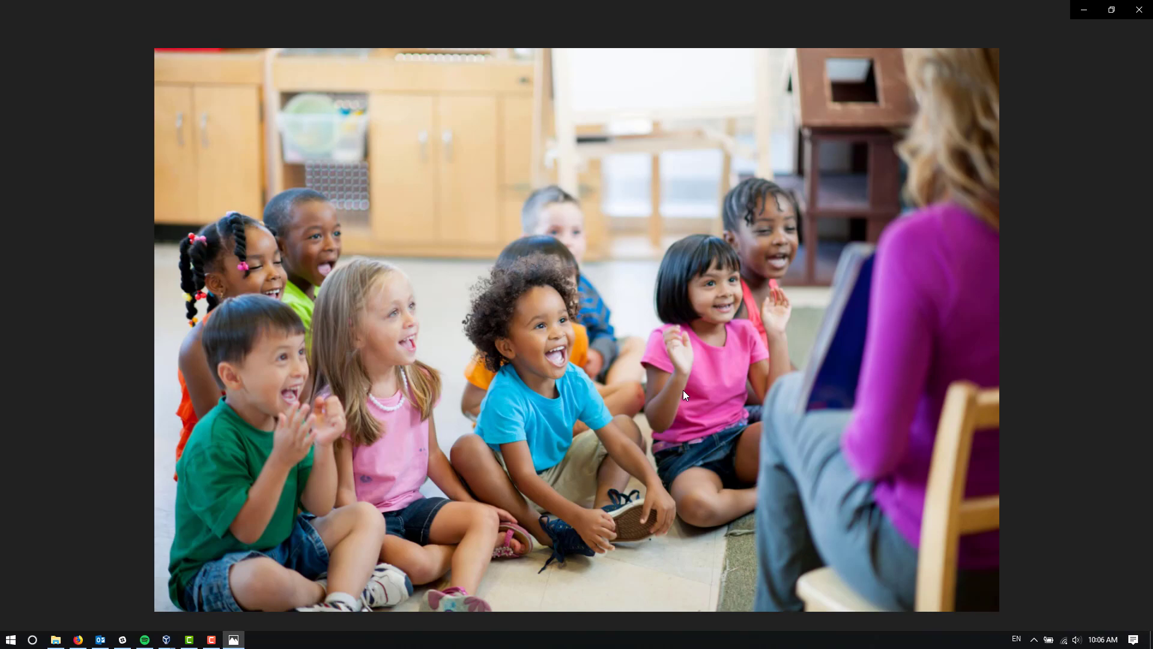
pyautogui.rightClick(709, 345)
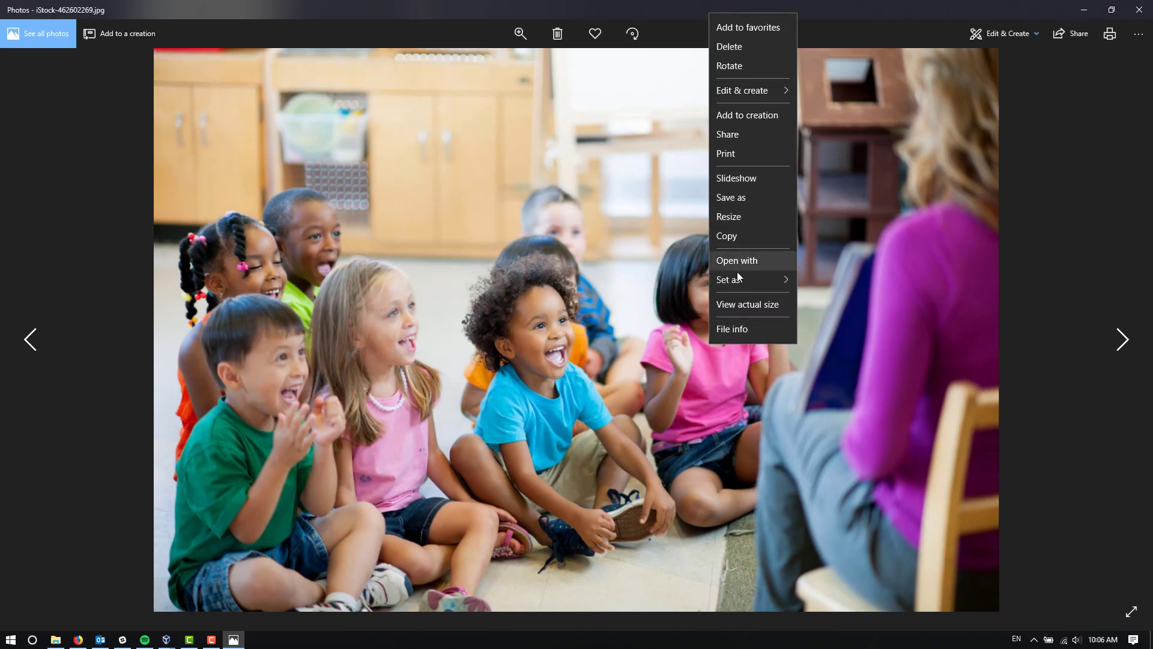
pyautogui.click(738, 304)
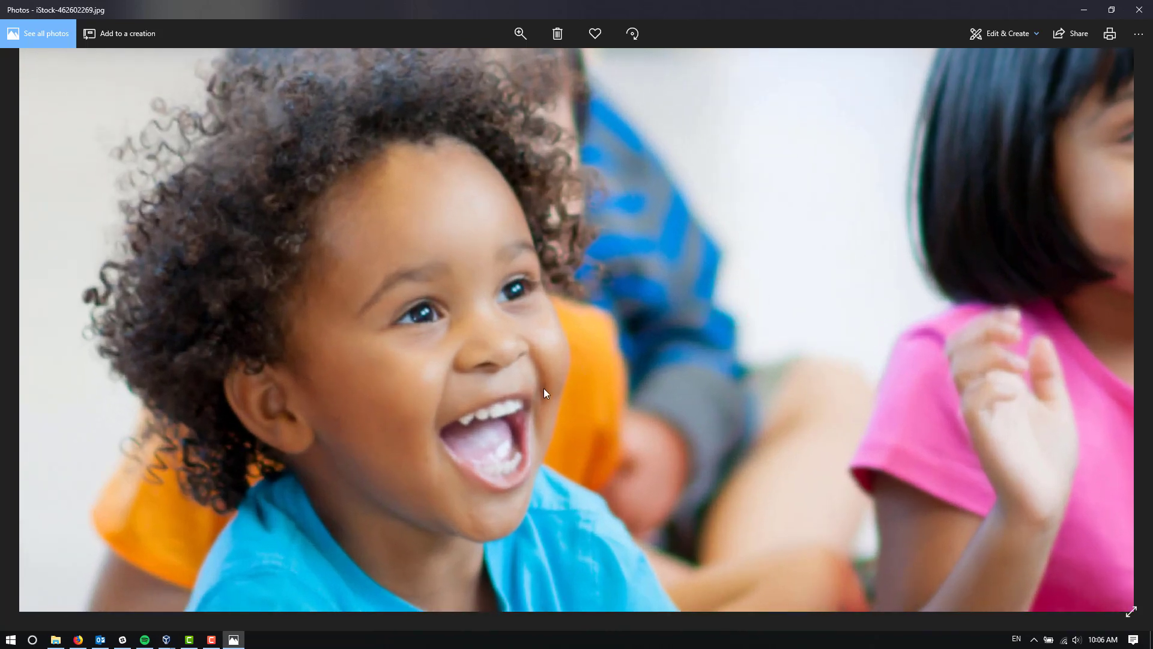
# Inspect the full-size photo's detail around the children's faces, close the photo viewer and return to the image compressor
pyautogui.moveTo(482, 369); pyautogui.dragTo(1115, 336)
pyautogui.moveTo(442, 338); pyautogui.dragTo(510, 298)
pyautogui.moveTo(61, 312); pyautogui.dragTo(844, 296)
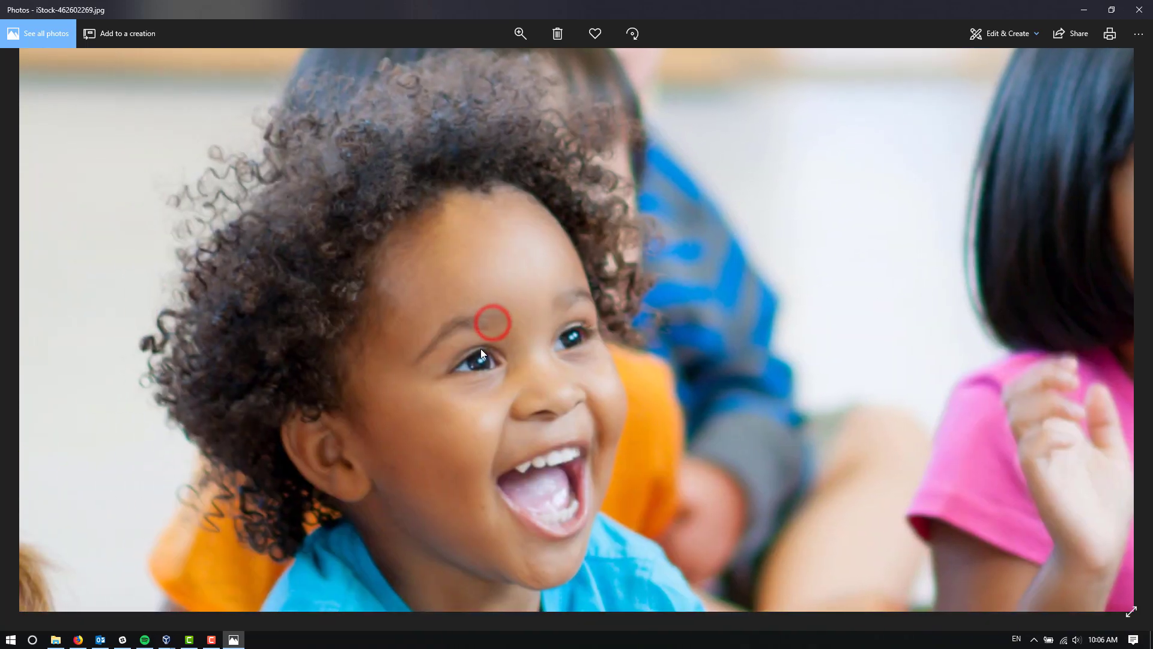
pyautogui.moveTo(460, 353); pyautogui.dragTo(621, 334)
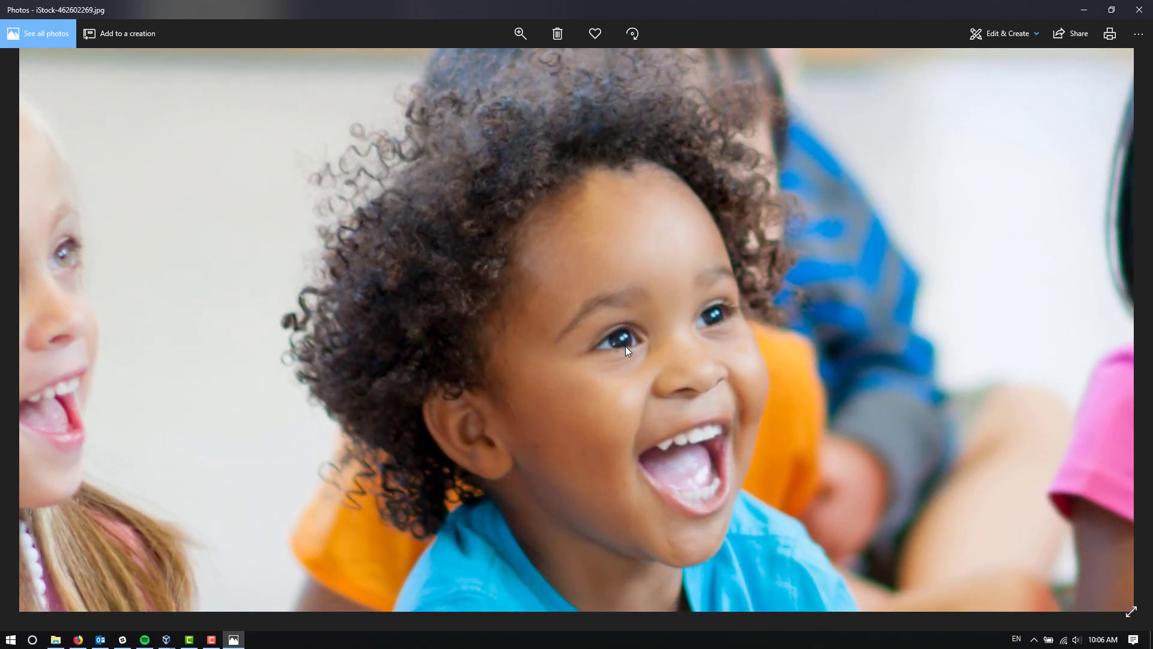
pyautogui.click(1140, 10)
pyautogui.click(549, 329)
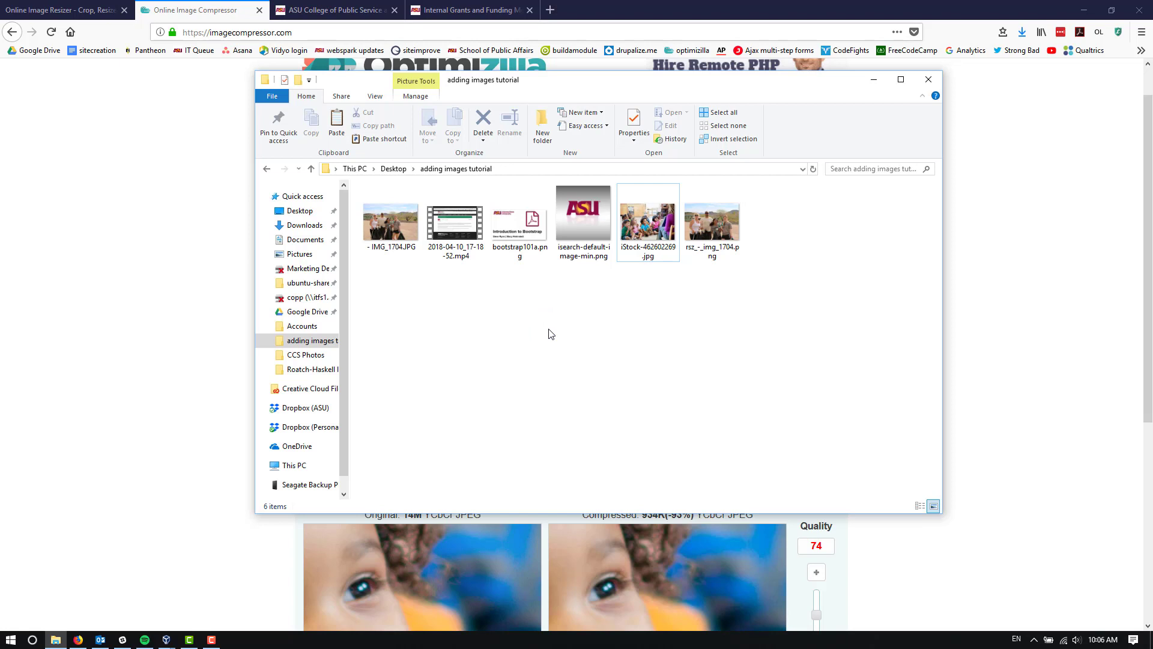
pyautogui.click(167, 358)
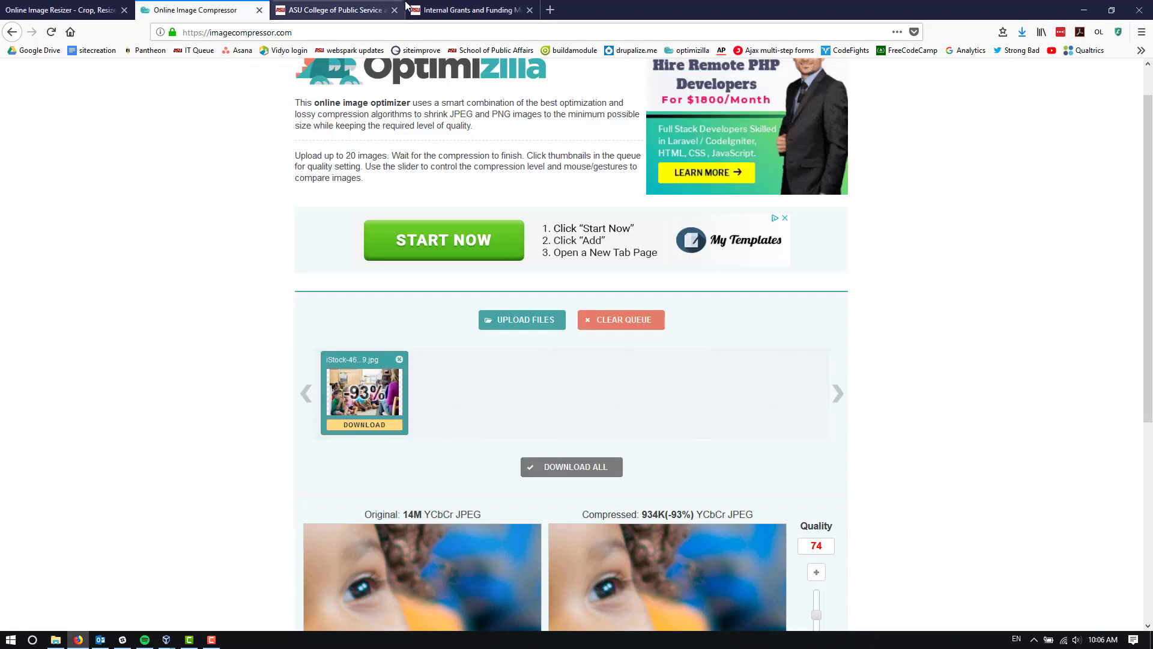
# Compare the original and compressed file sizes and the percentage reduction above the two previews
pyautogui.scroll(-2, 157, 389)
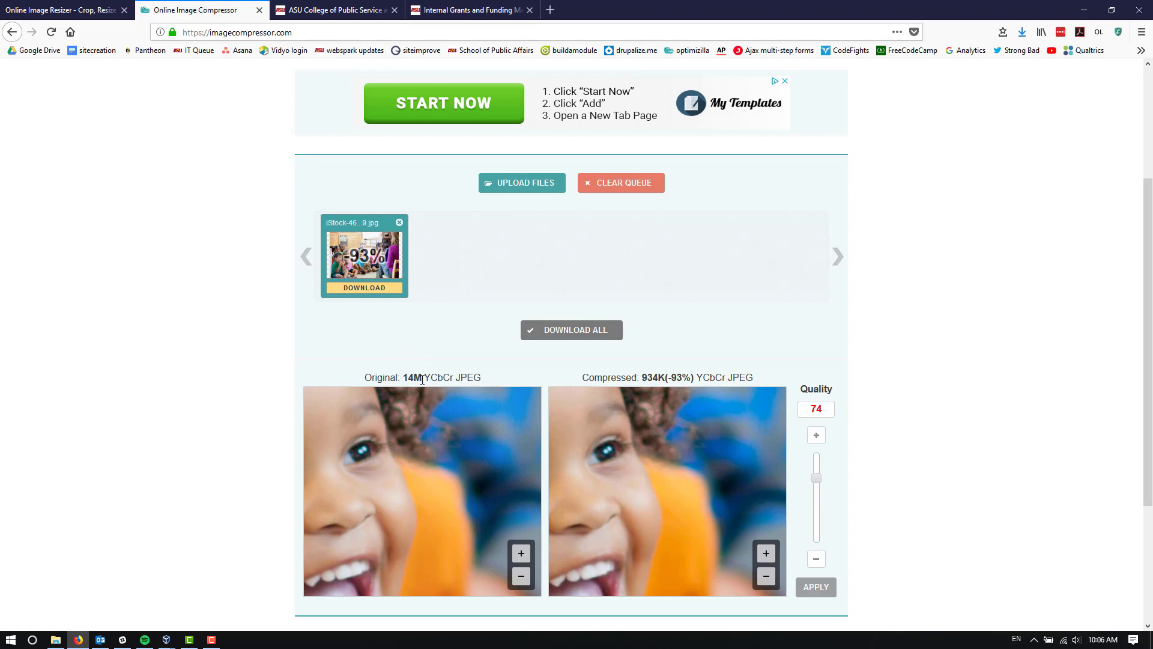
pyautogui.moveTo(422, 377); pyautogui.dragTo(405, 378)
pyautogui.doubleClick(665, 376)
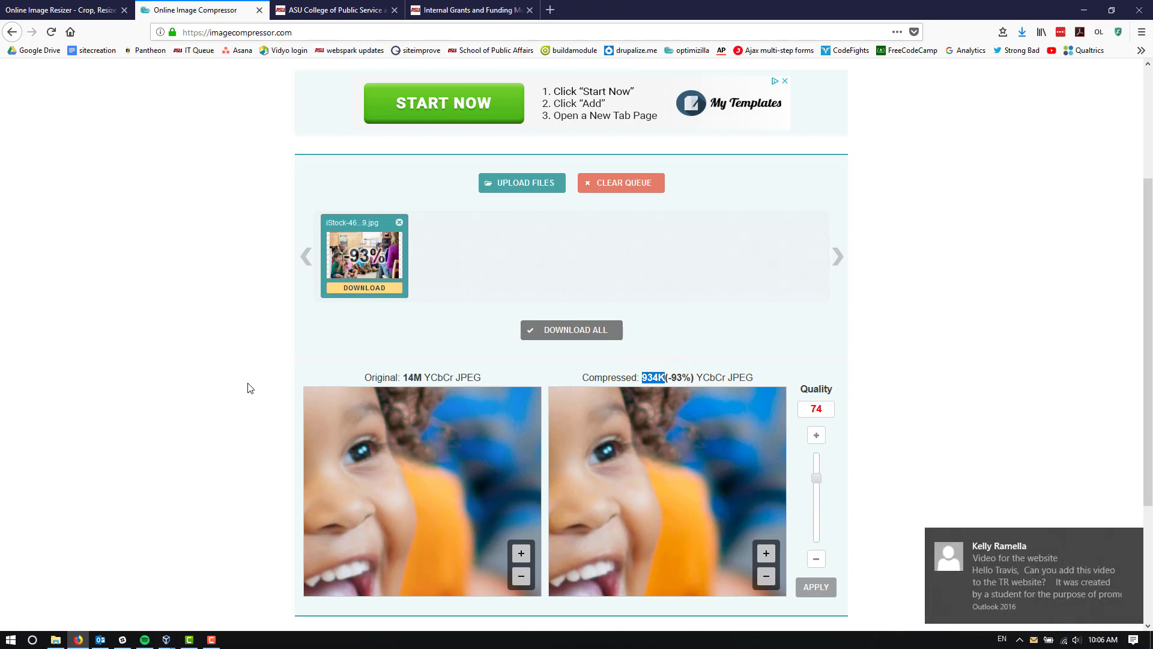
pyautogui.click(238, 367)
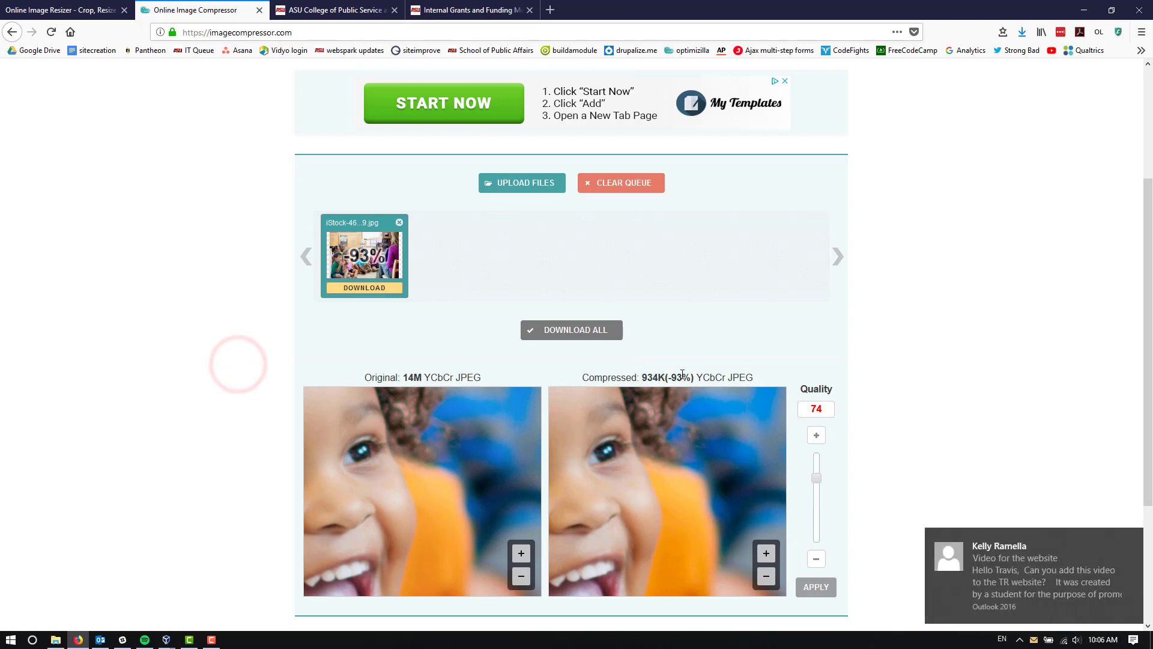
pyautogui.doubleClick(684, 378)
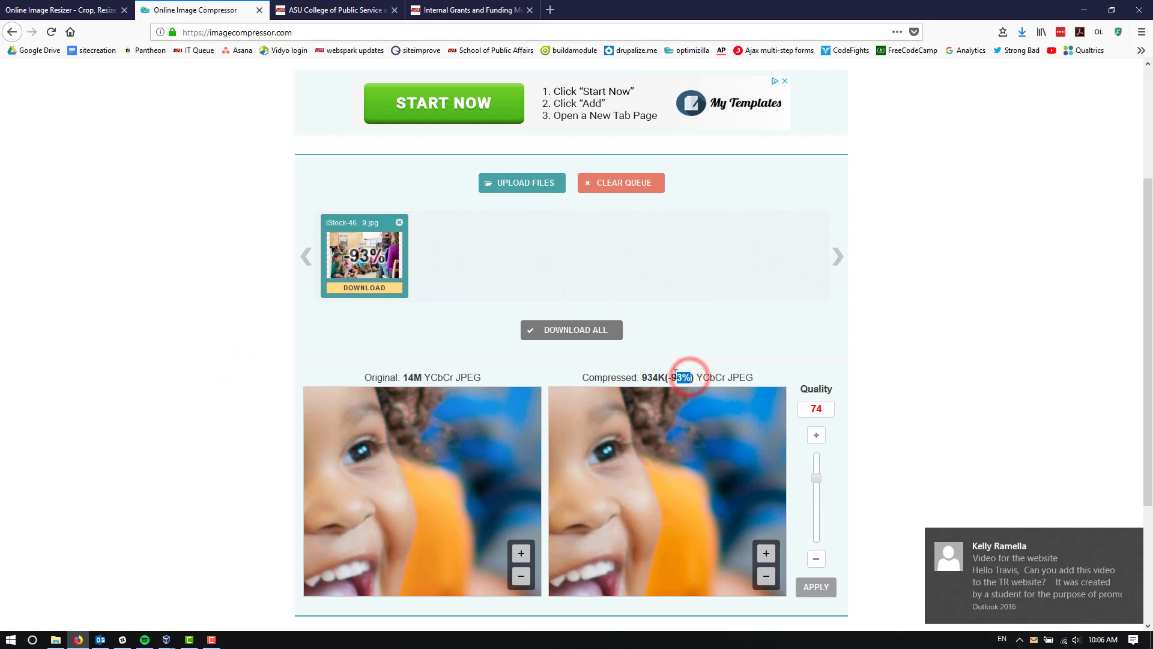
pyautogui.click(258, 392)
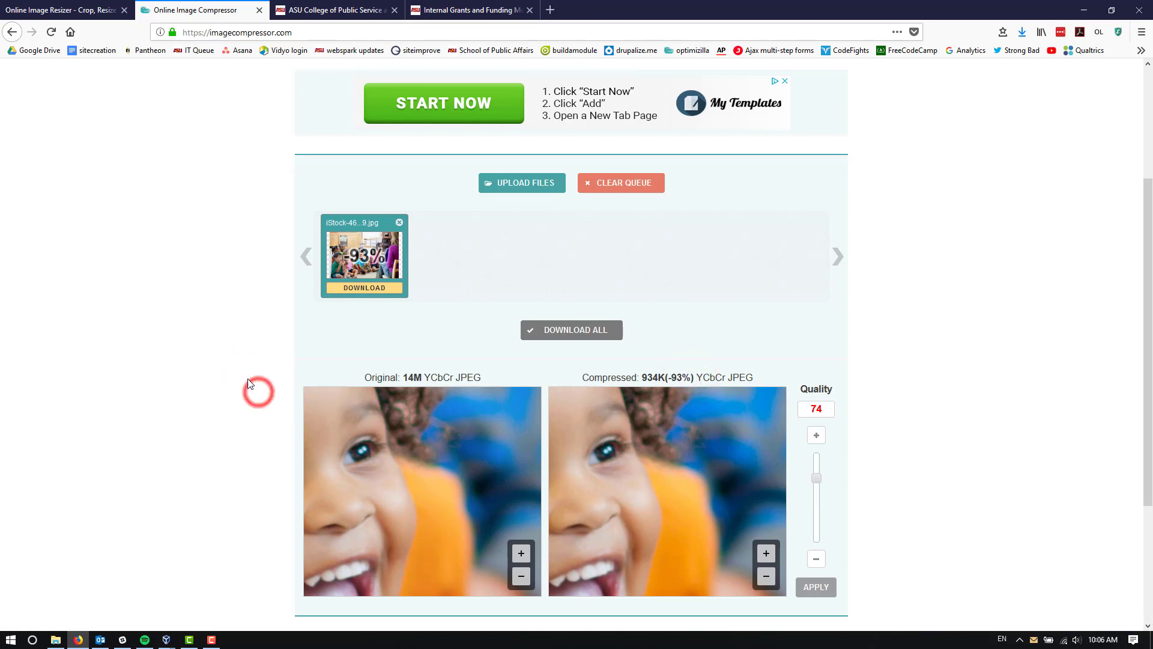
pyautogui.click(364, 287)
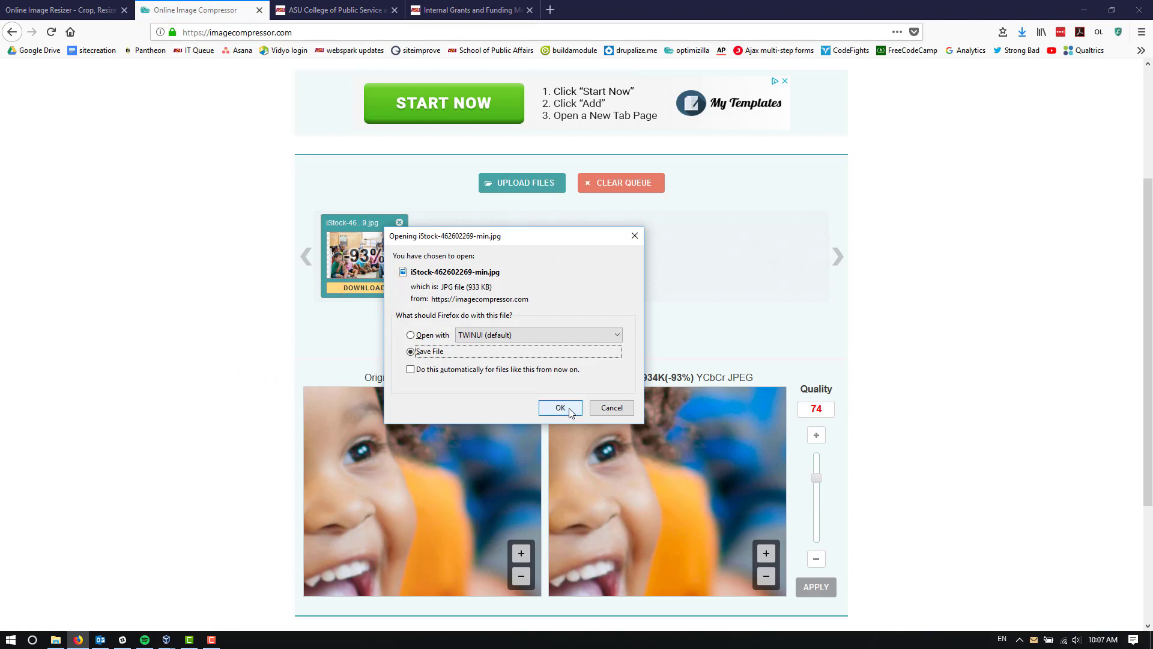
pyautogui.click(559, 408)
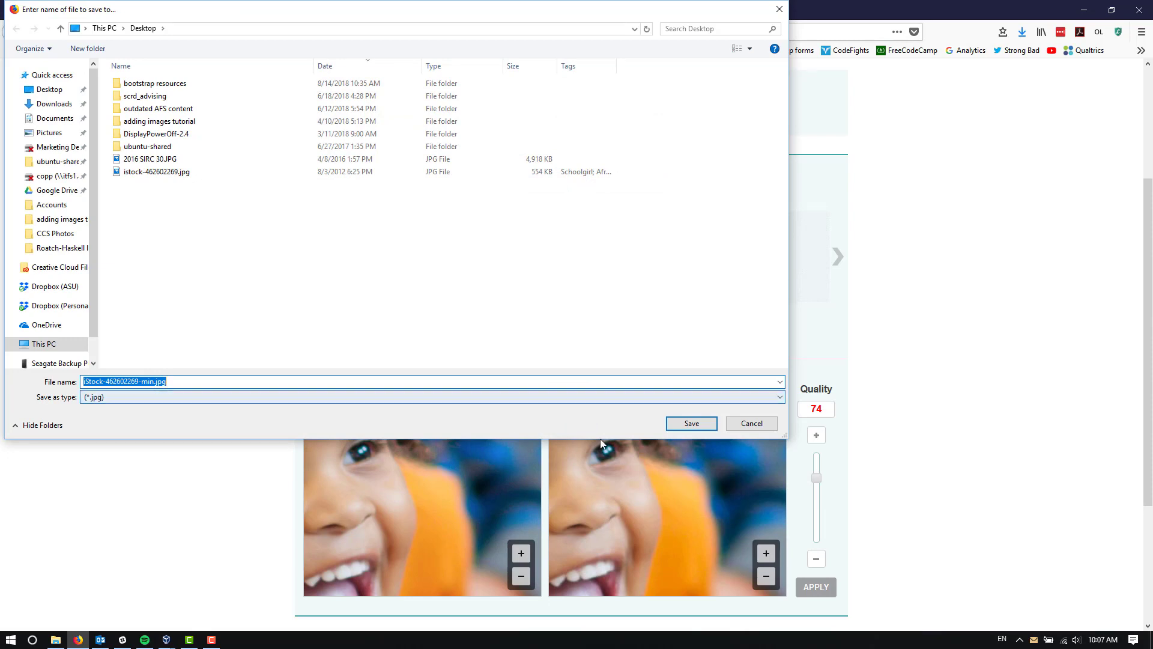
pyautogui.click(745, 424)
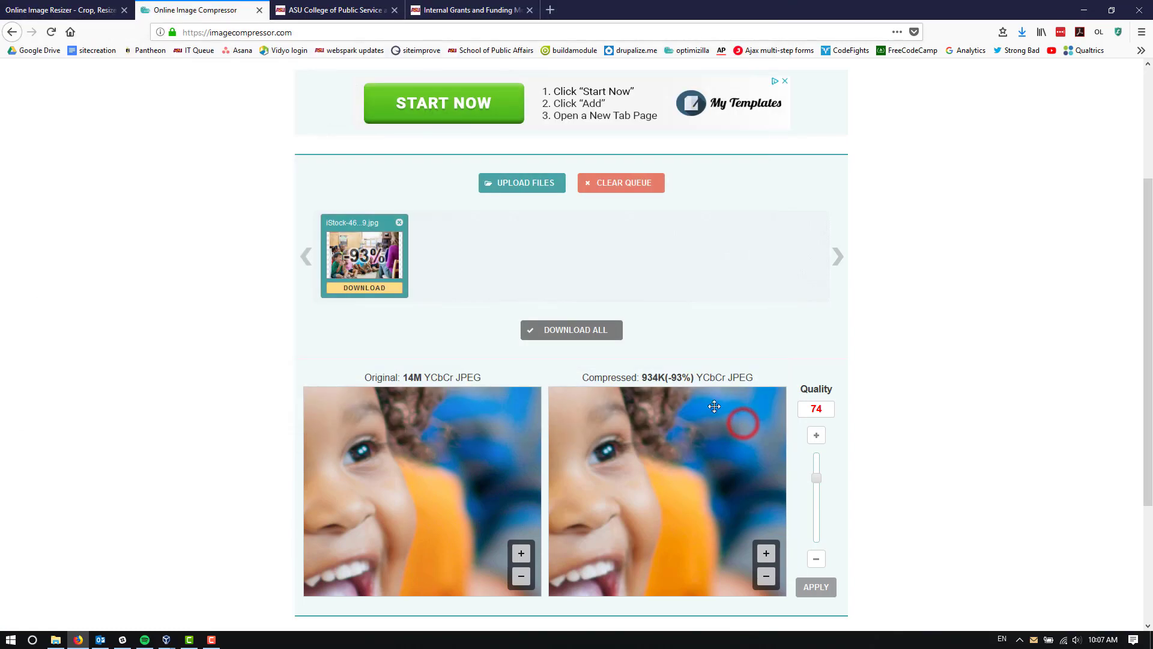
# Download the compressed image and save it to the Desktop as iStock-462602269-min.jpg
pyautogui.click(361, 289)
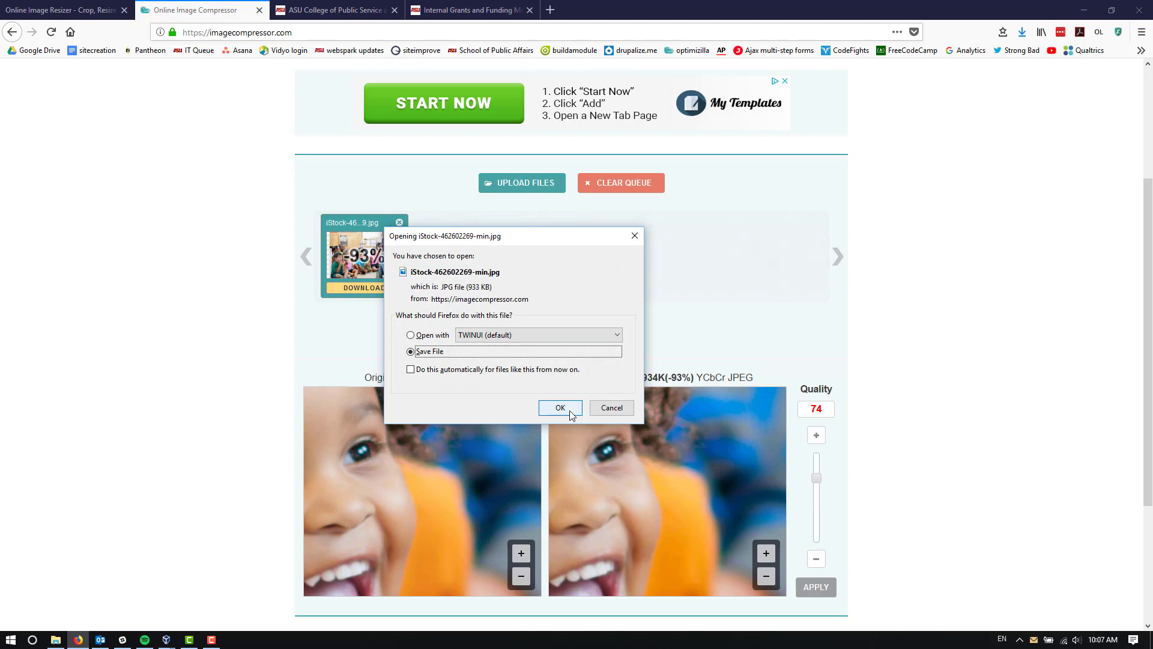
pyautogui.click(570, 411)
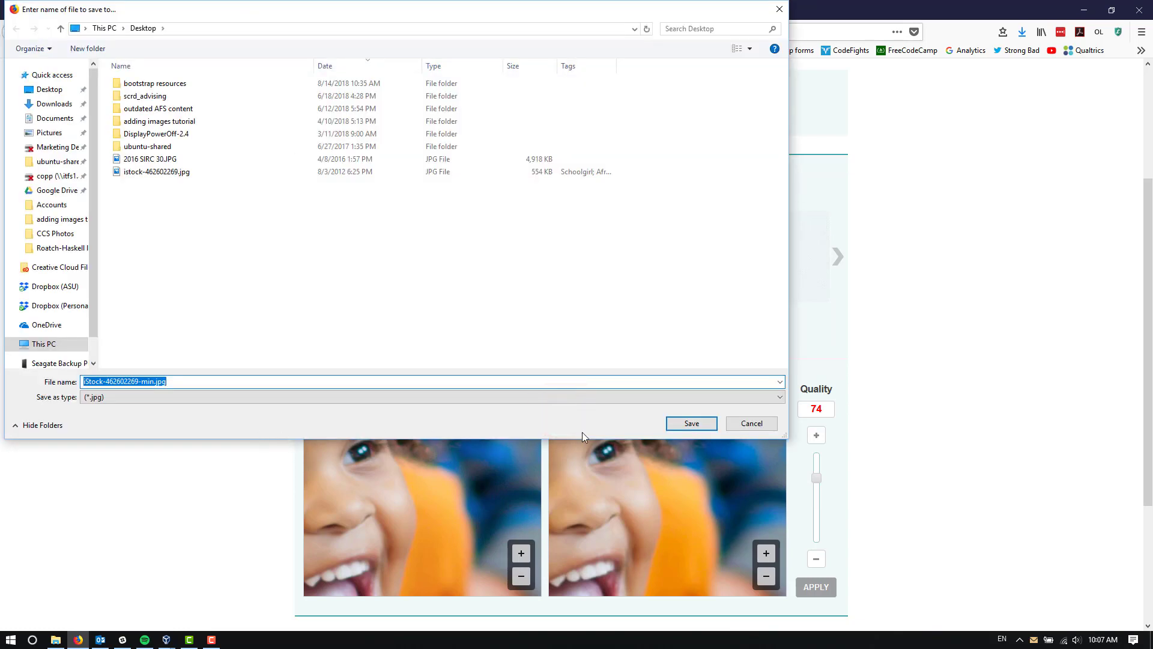
pyautogui.click(704, 423)
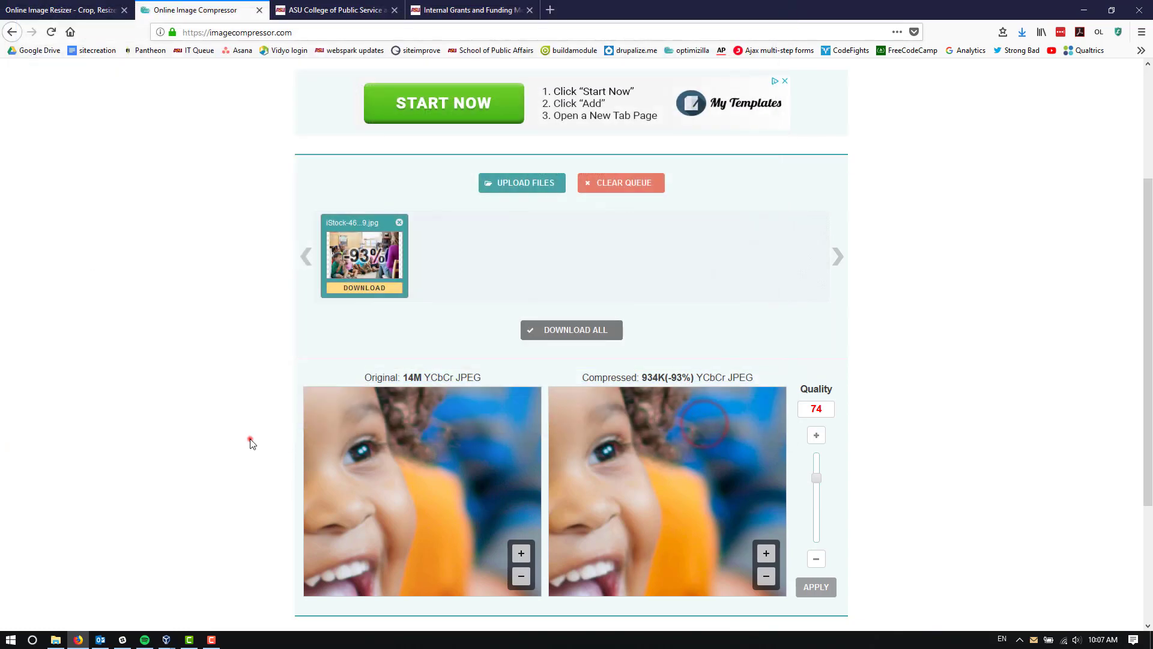
# Highlight the supported JPEG and PNG formats in the optimizer's description and minimize the browser to reveal the desktop
pyautogui.scroll(-5, 253, 415)
pyautogui.scroll(5, 252, 424)
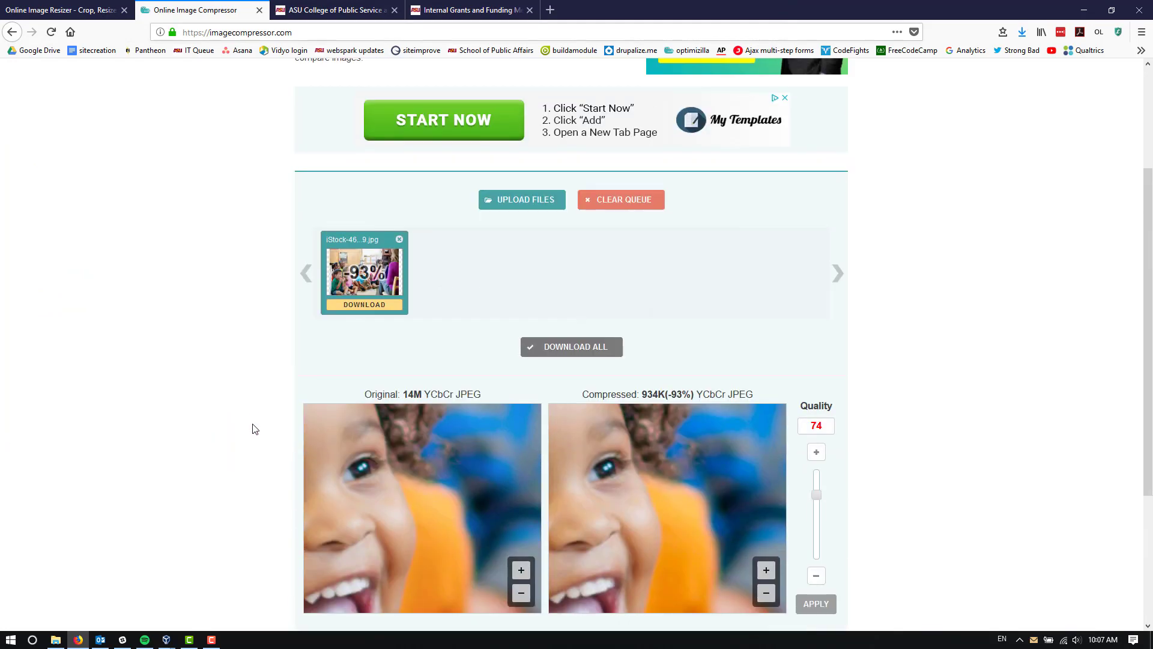
pyautogui.scroll(4, 252, 428)
pyautogui.click(252, 424)
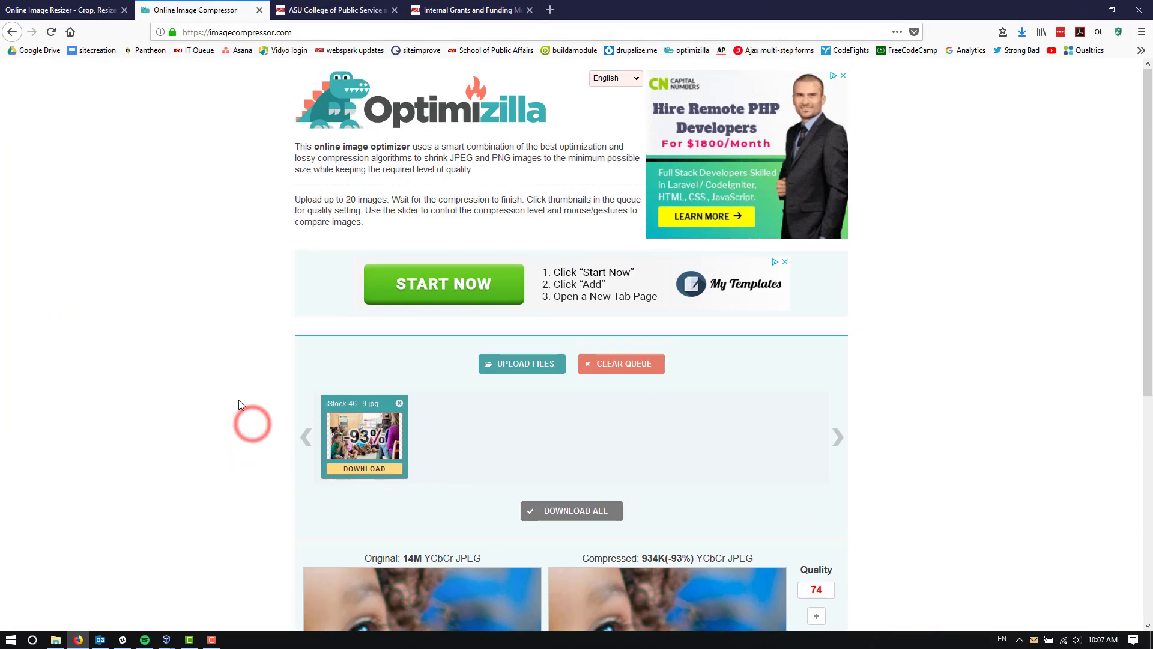
pyautogui.click(222, 210)
pyautogui.moveTo(453, 158); pyautogui.dragTo(504, 159)
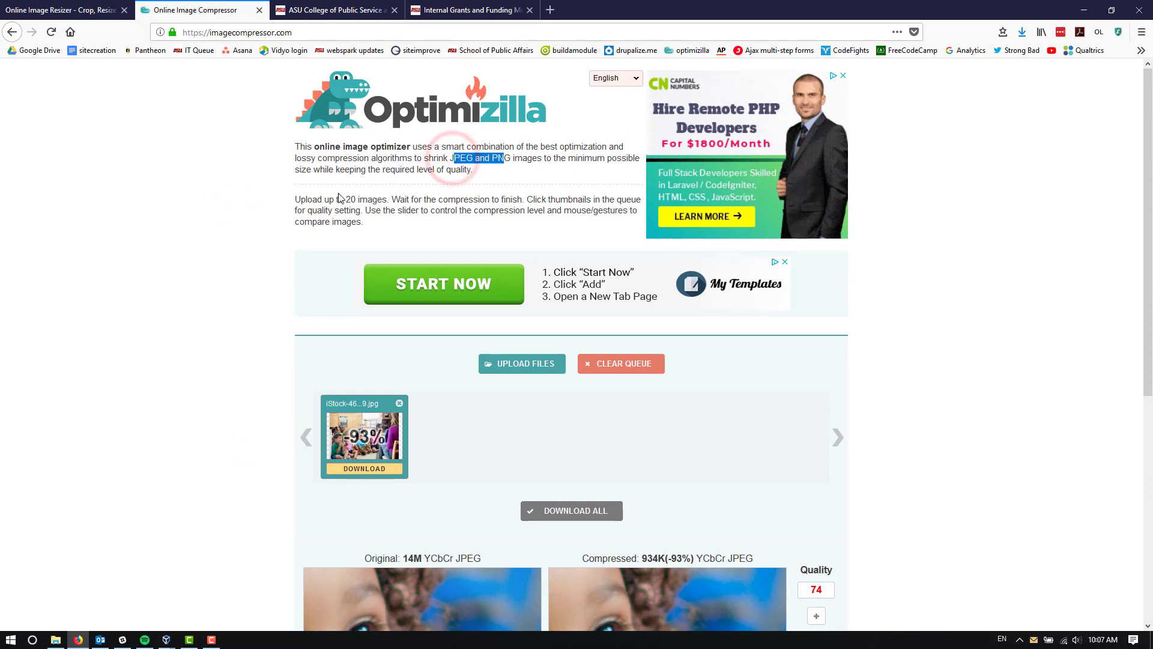
pyautogui.click(251, 203)
pyautogui.click(1083, 12)
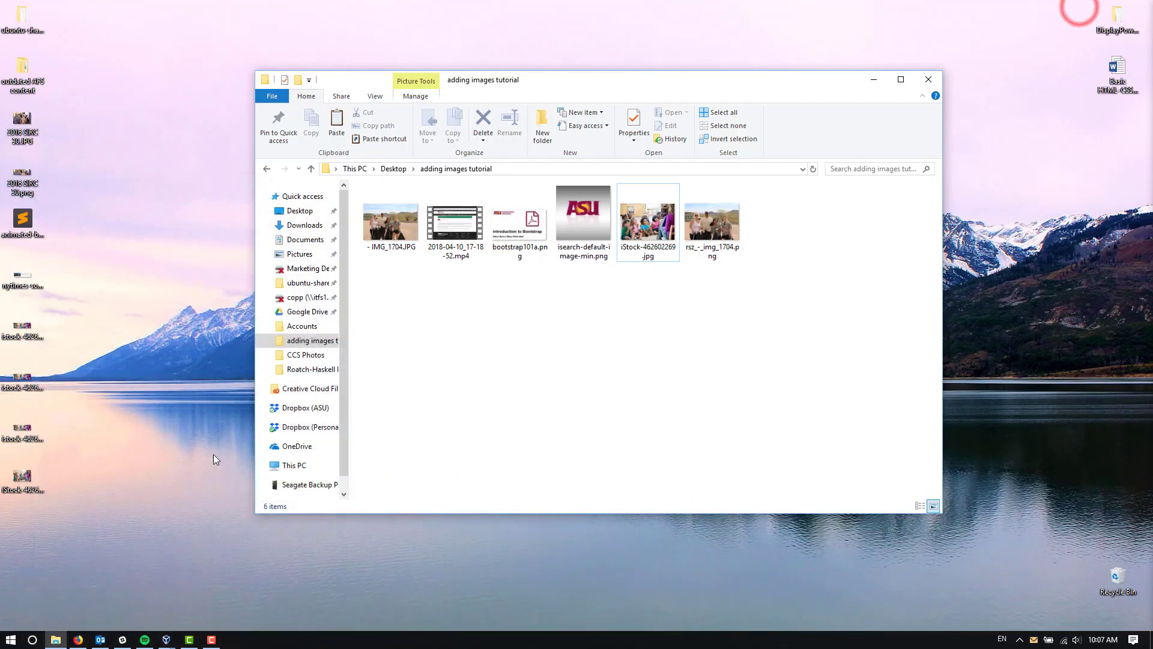
# Open iStock-462602269-min.jpg from the desktop, inspect a child's face at actual size, close the viewer and deselect the file
pyautogui.click(24, 482)
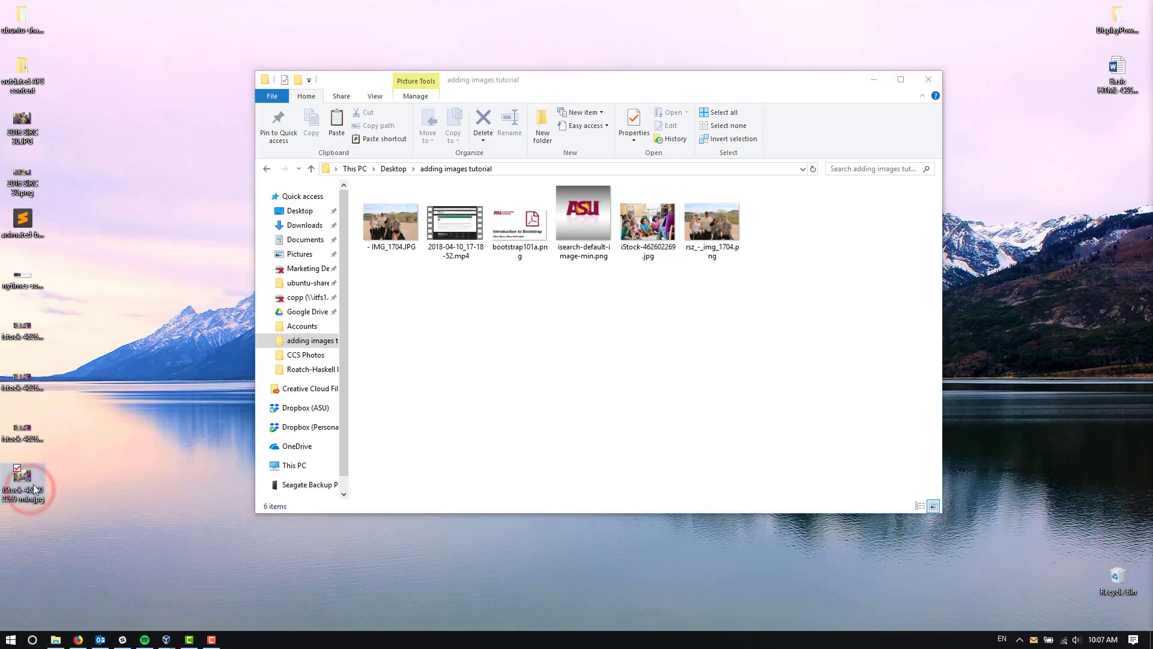
pyautogui.doubleClick(23, 480)
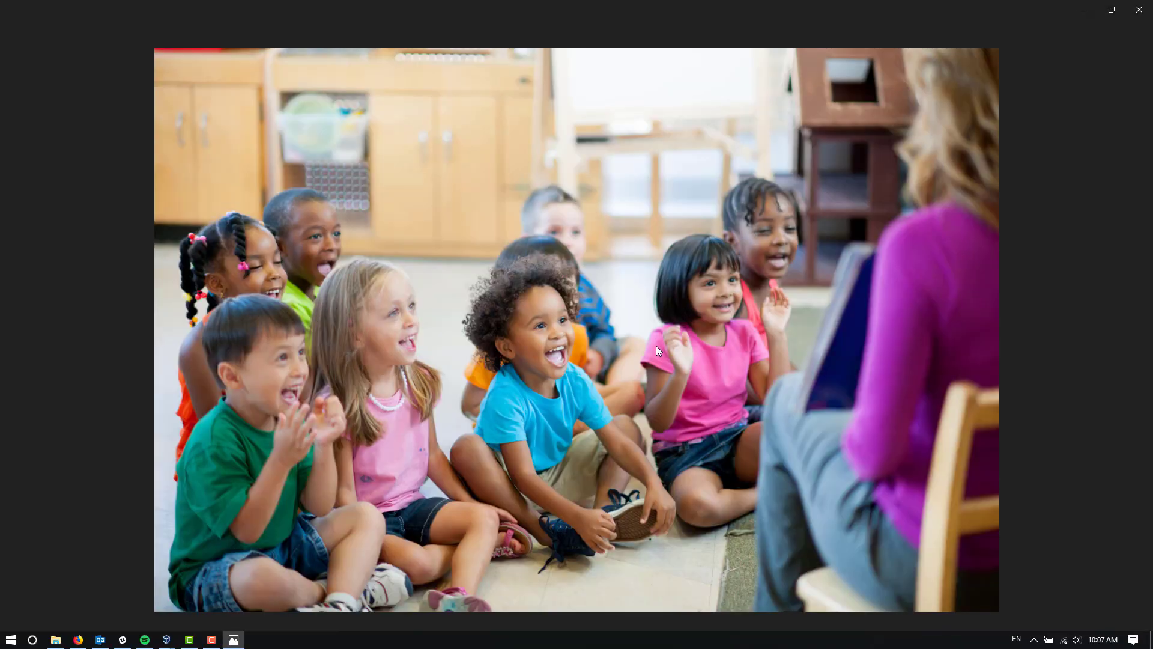
pyautogui.rightClick(656, 344)
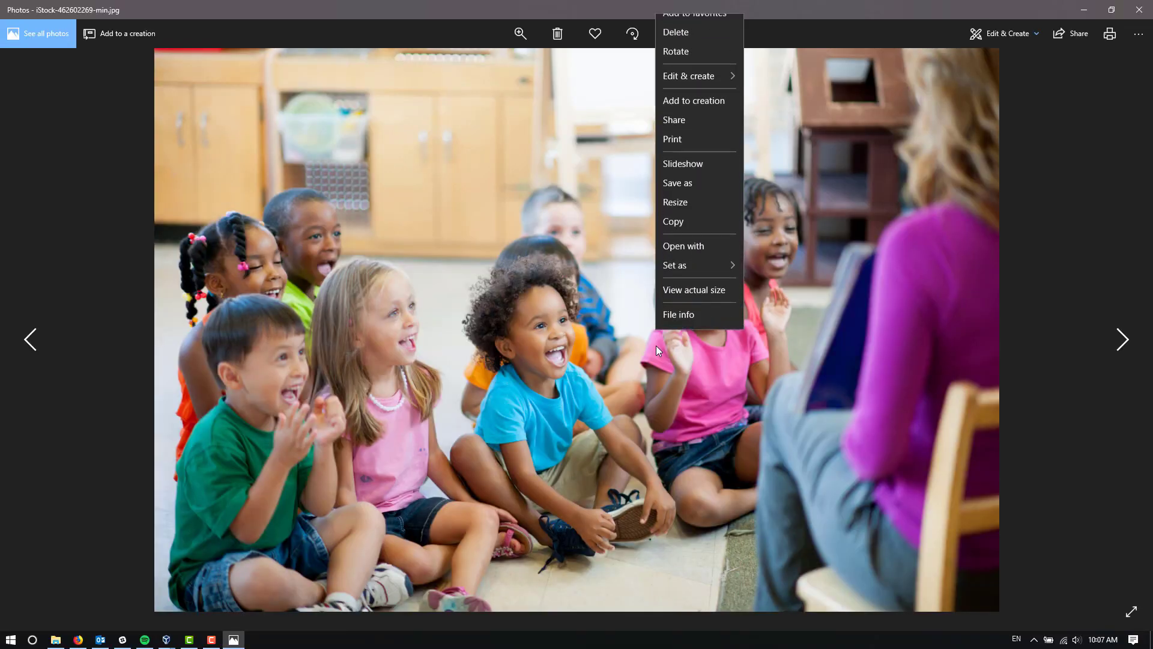
pyautogui.click(694, 304)
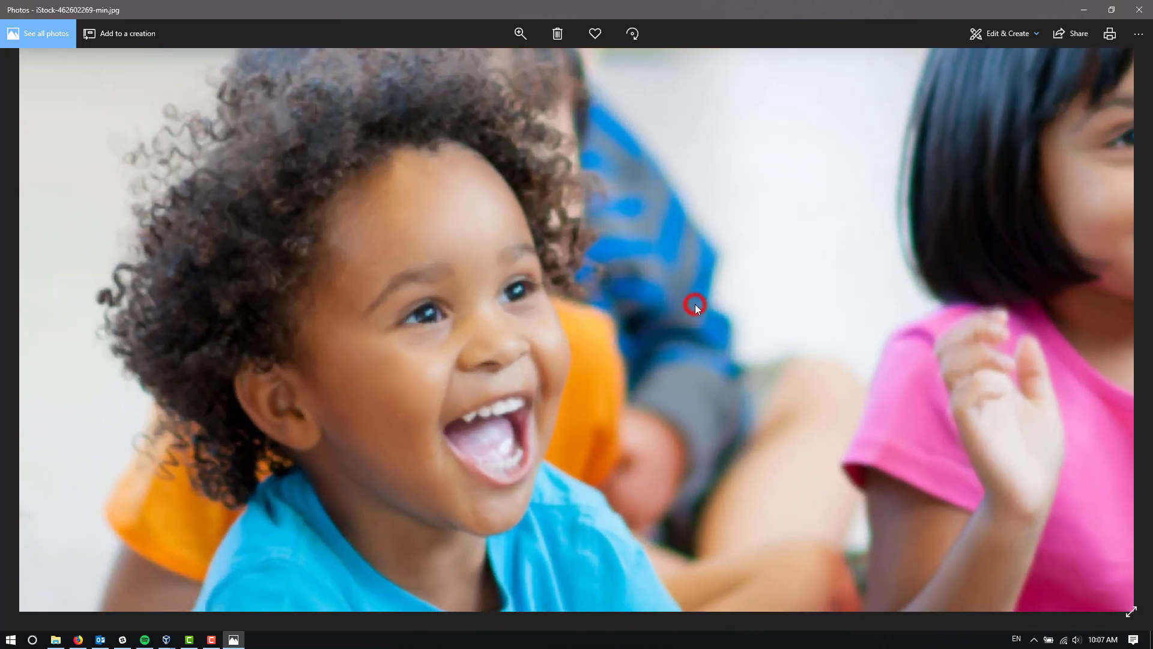
pyautogui.moveTo(733, 391); pyautogui.dragTo(954, 367)
pyautogui.moveTo(615, 360); pyautogui.dragTo(759, 347)
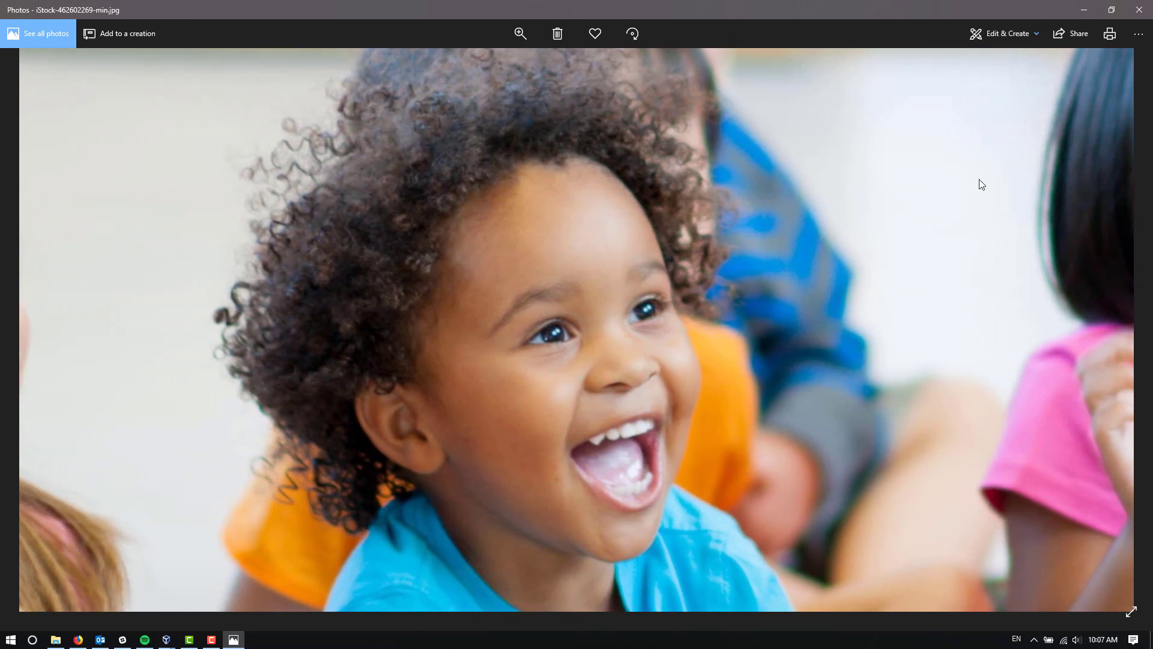
pyautogui.click(1139, 9)
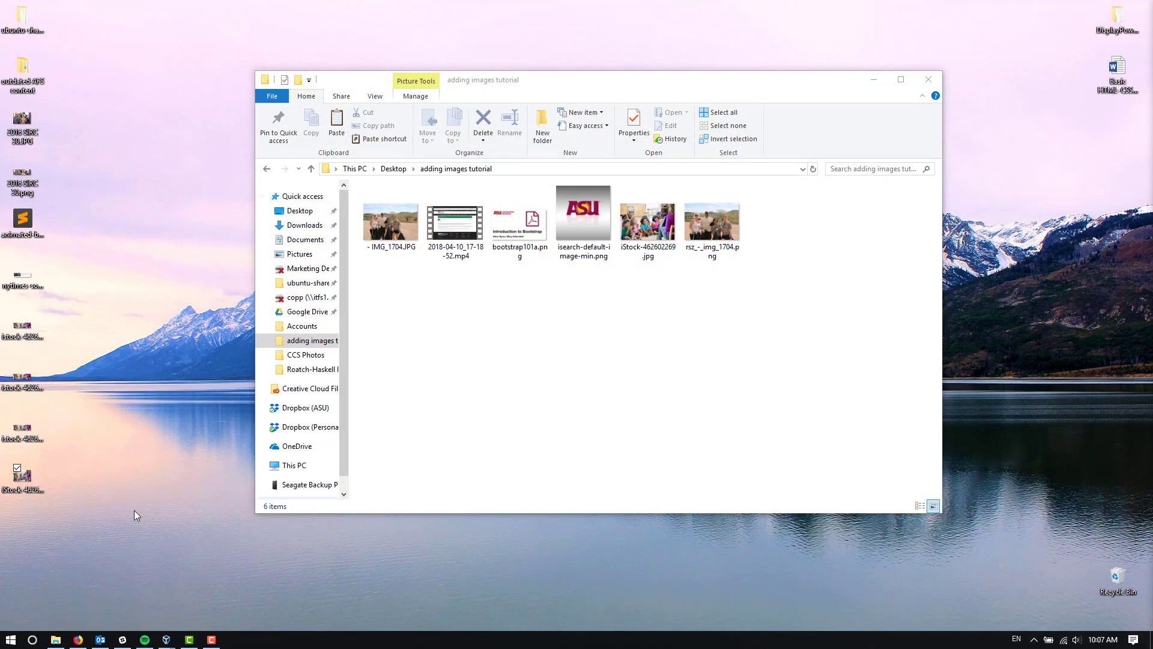
pyautogui.click(134, 511)
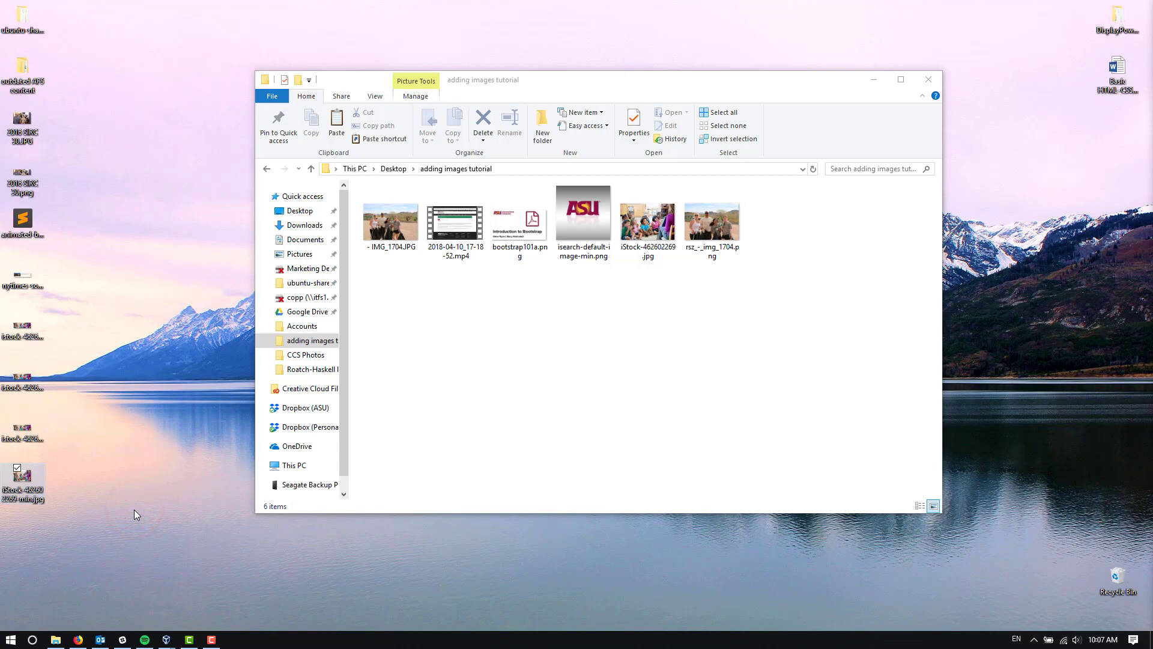
pyautogui.click(135, 512)
# Switch to Firefox, close the Optimizilla compressor page and bring up ResizeImage.net
pyautogui.click(79, 640)
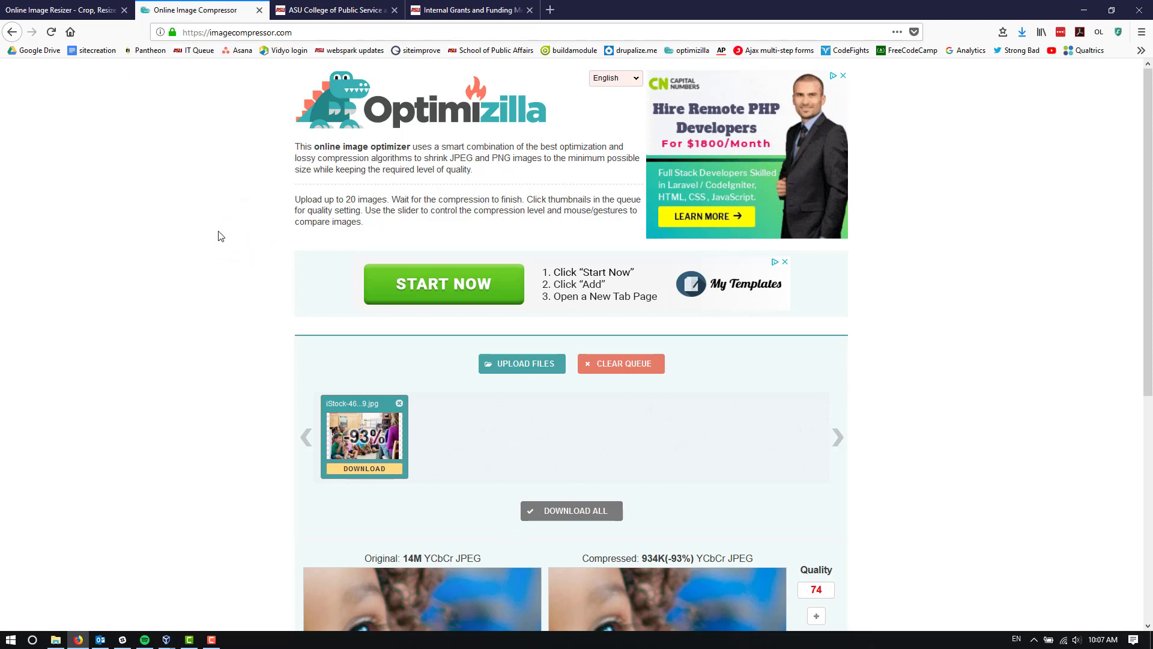
pyautogui.click(259, 11)
pyautogui.click(63, 10)
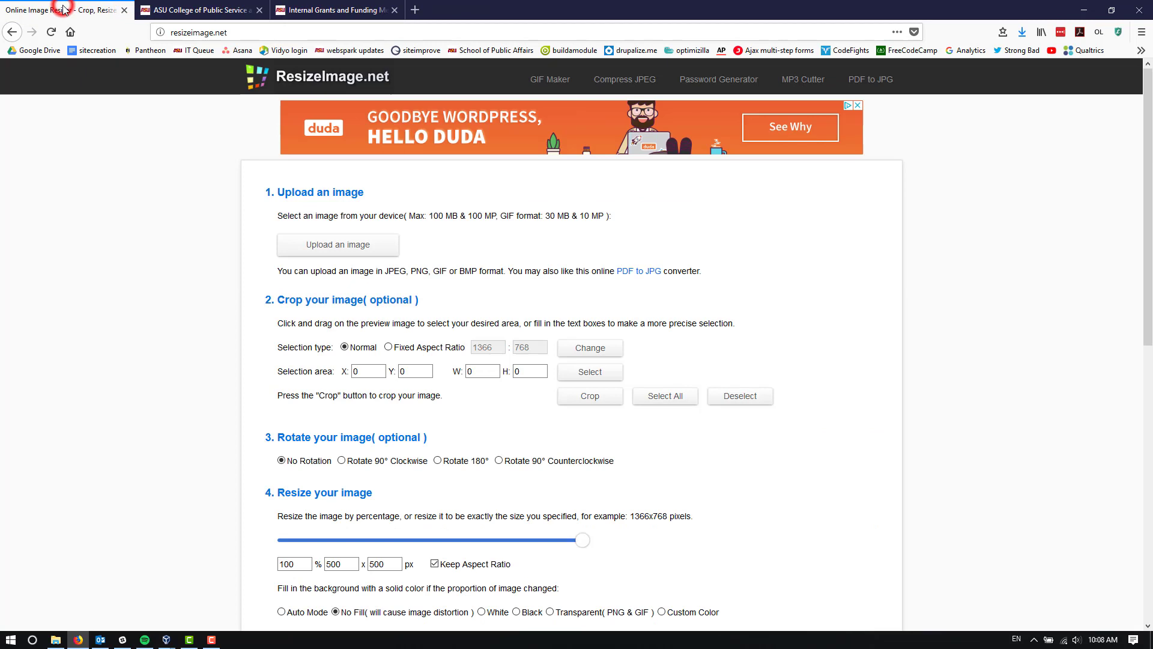
pyautogui.click(151, 240)
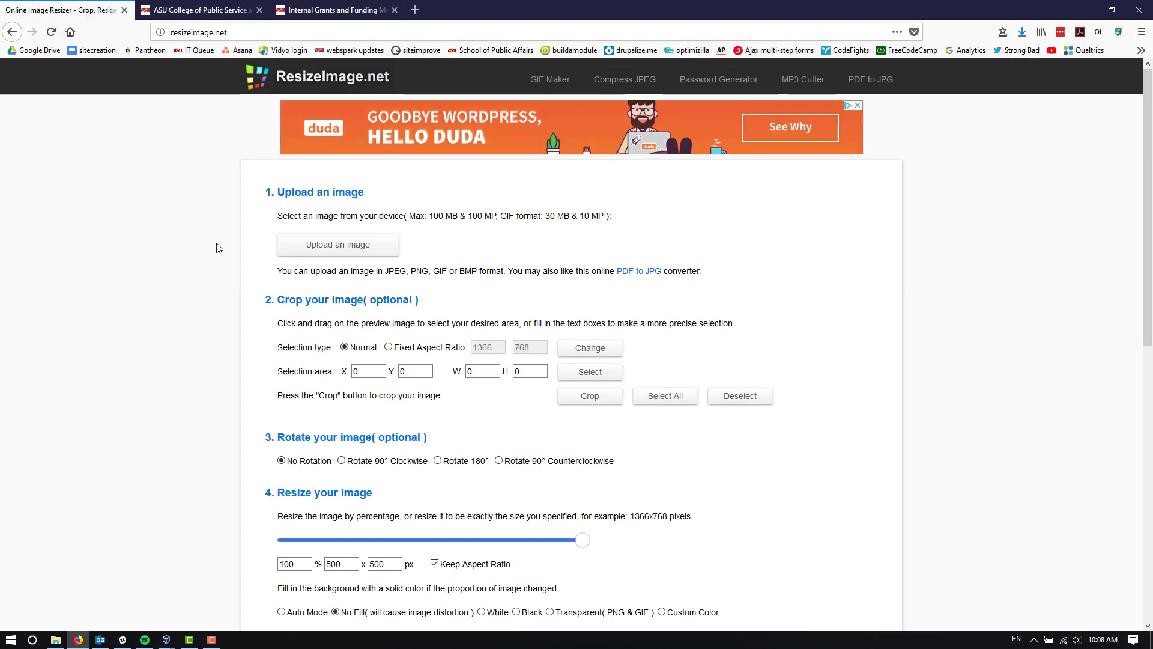
# Upload iStock-462602269-min.jpg from the Desktop to the image resizer
pyautogui.click(340, 246)
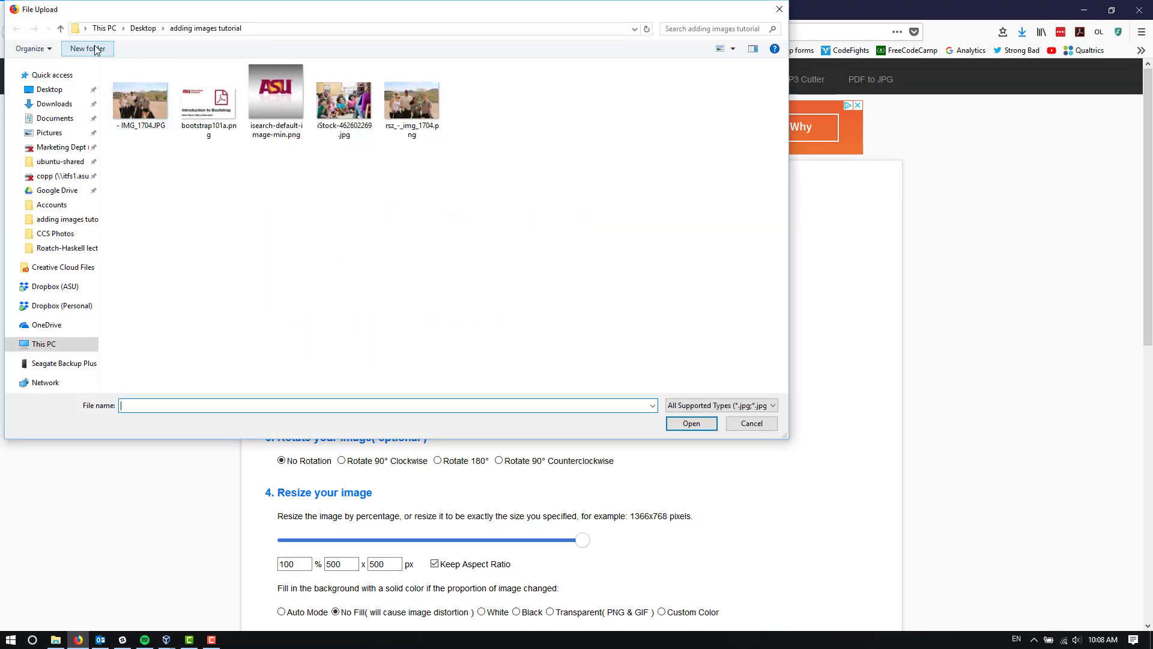
pyautogui.click(143, 29)
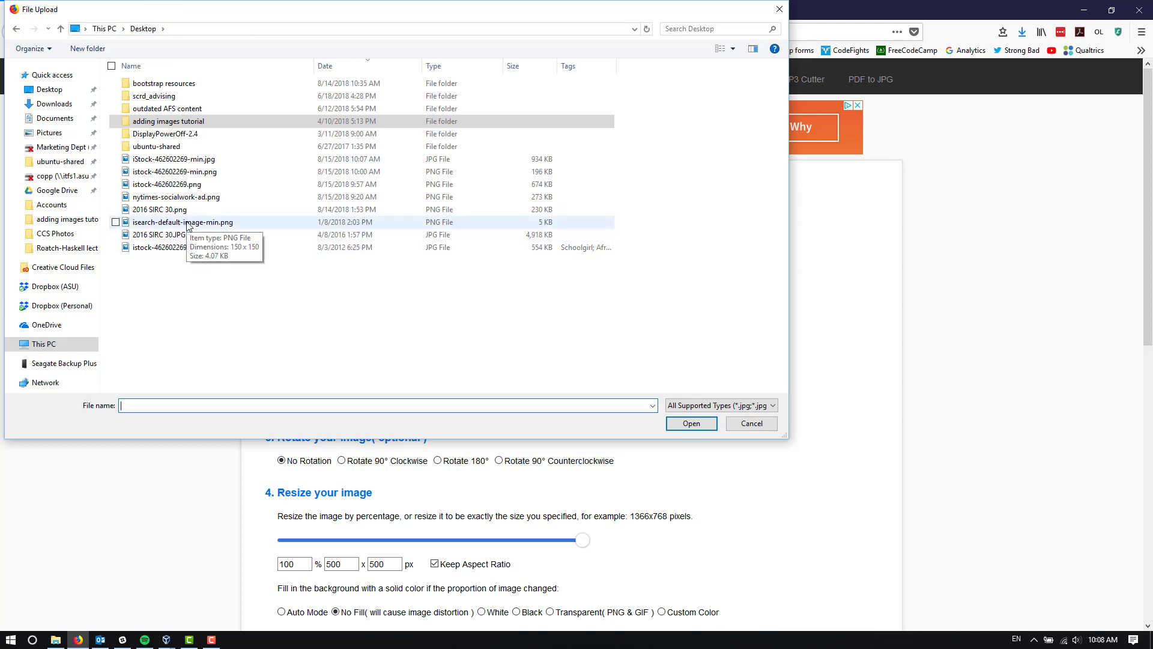
pyautogui.click(182, 162)
pyautogui.click(693, 426)
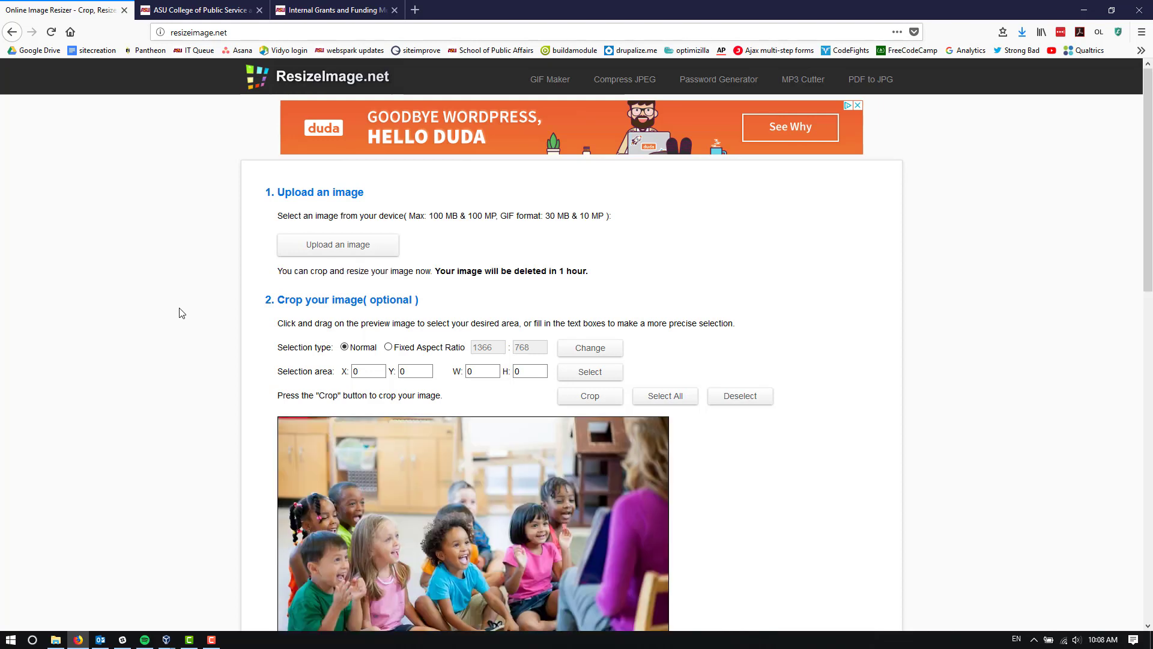
# Set the crop selection to a fixed aspect ratio of 1170:380 and apply the change
pyautogui.scroll(-3, 462, 337)
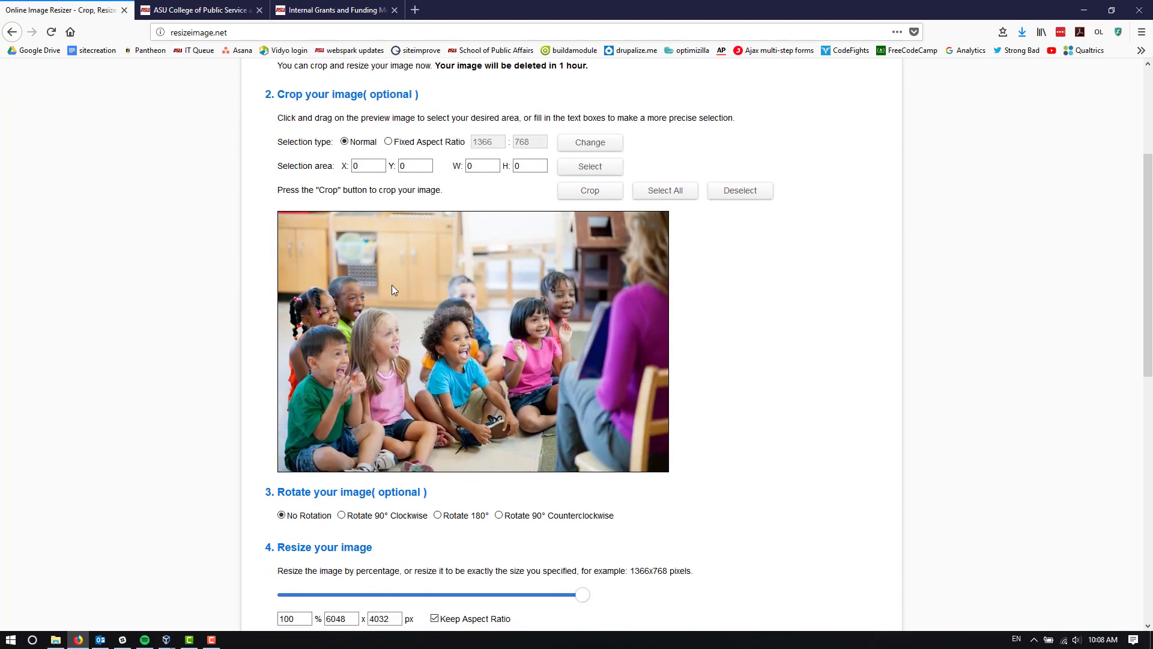
pyautogui.scroll(2, 394, 280)
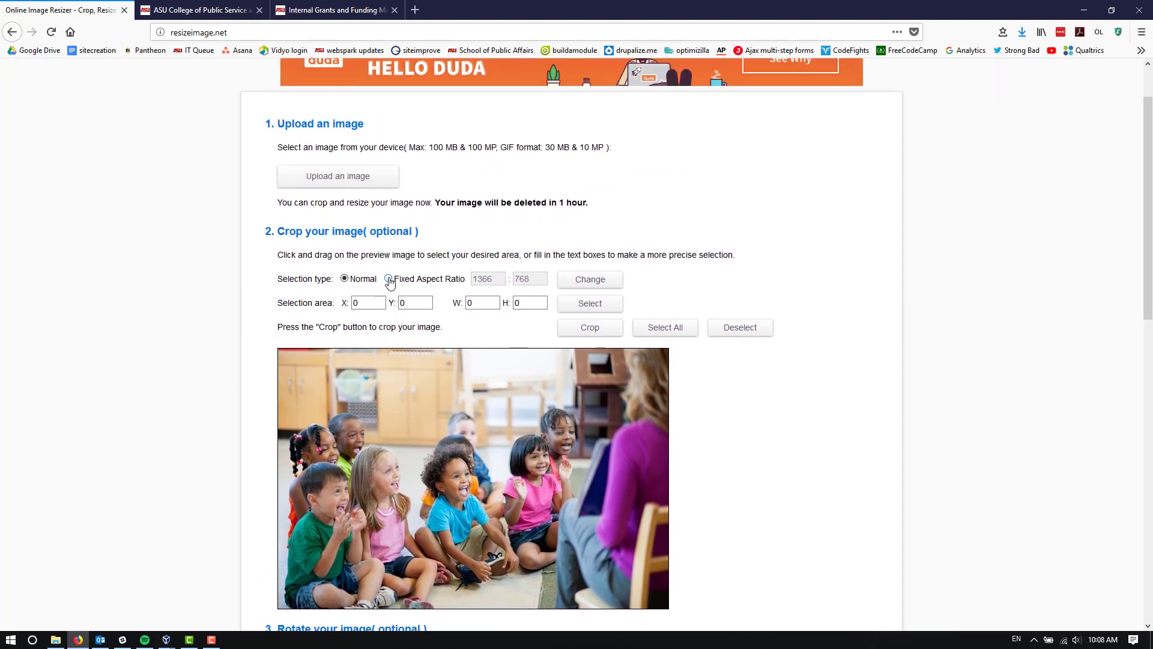
pyautogui.click(389, 279)
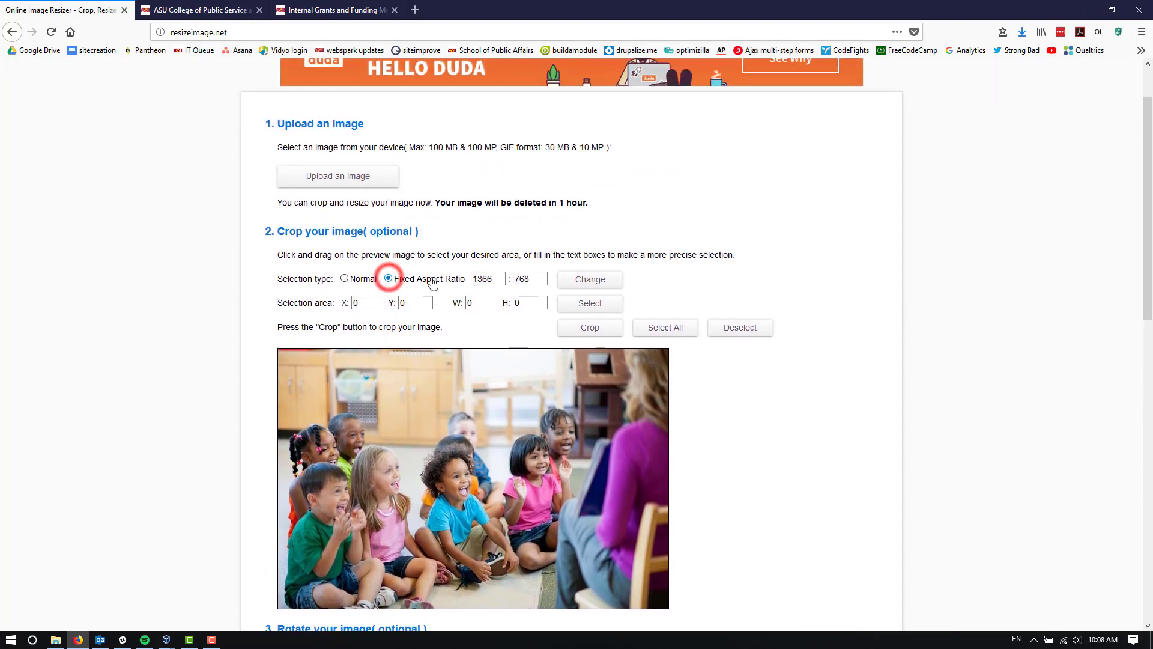
pyautogui.doubleClick(490, 279)
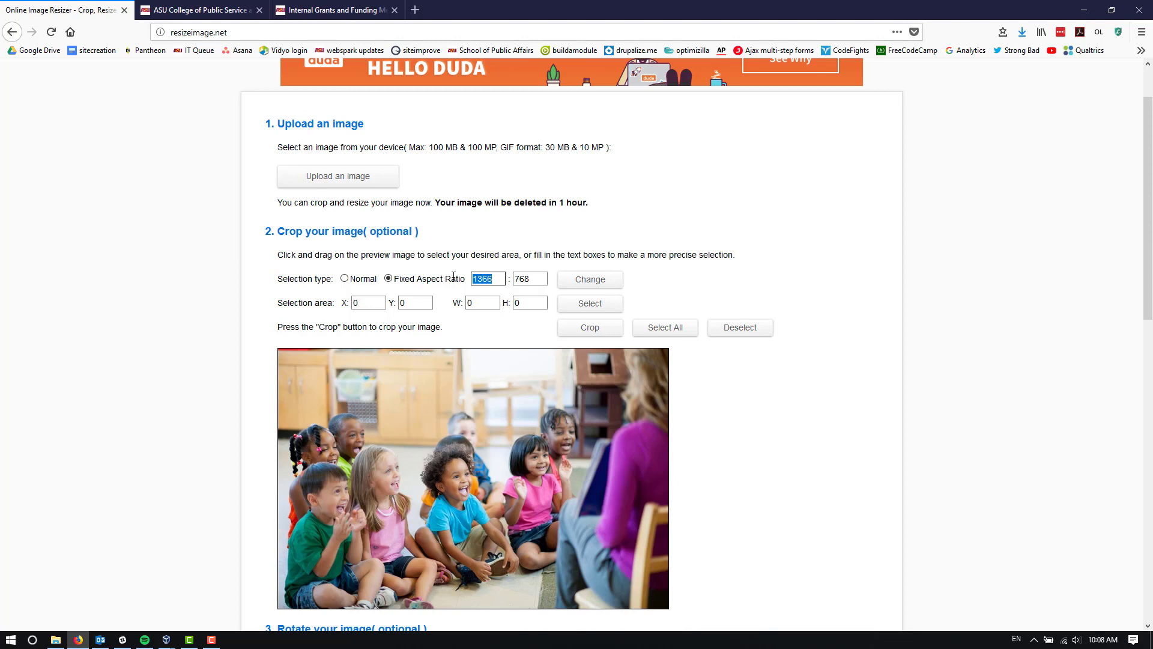
pyautogui.write('1170')
pyautogui.press('Tab')
pyautogui.click(604, 278)
pyautogui.moveTo(279, 427); pyautogui.dragTo(680, 545)
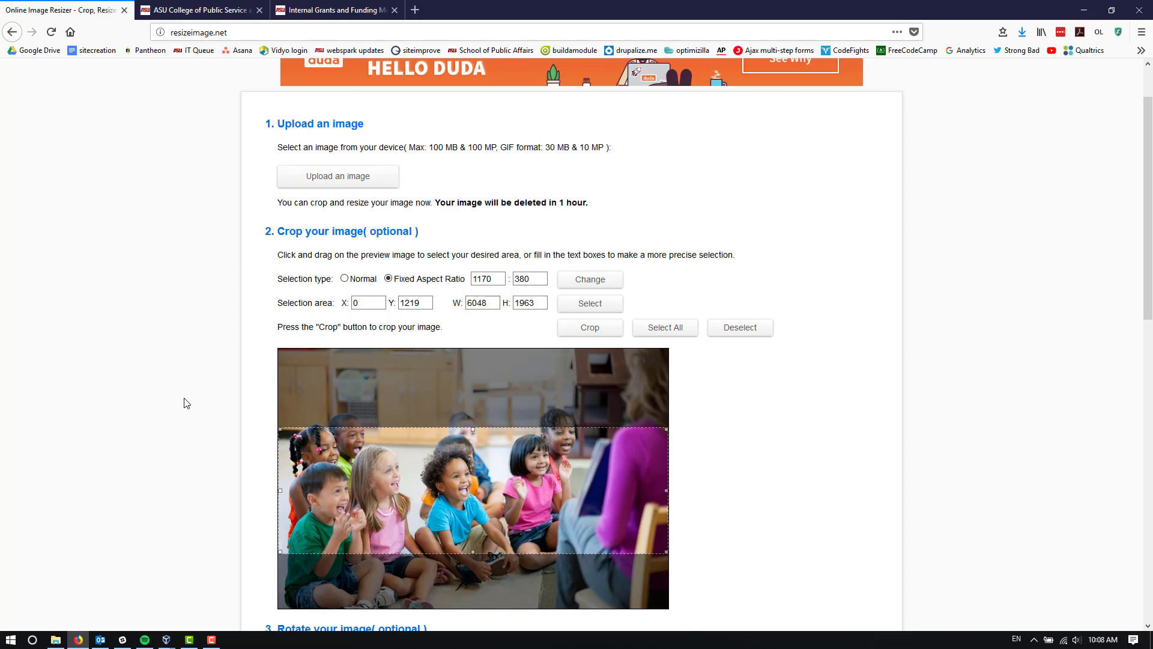
pyautogui.scroll(-2, 192, 393)
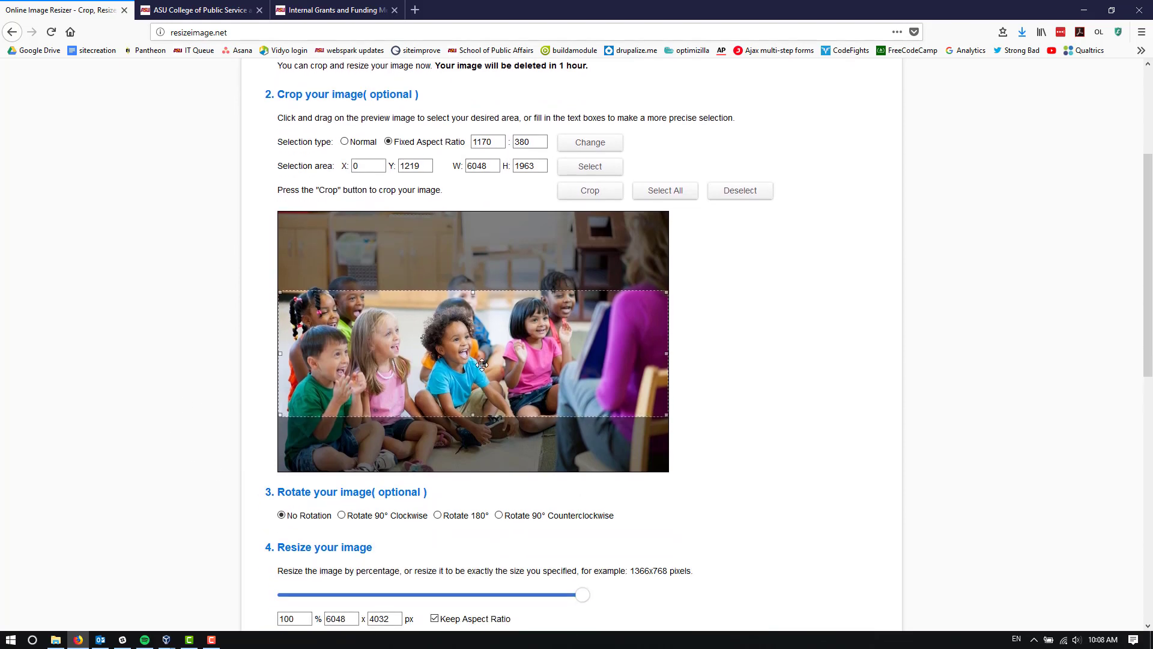
pyautogui.moveTo(498, 364); pyautogui.dragTo(499, 363)
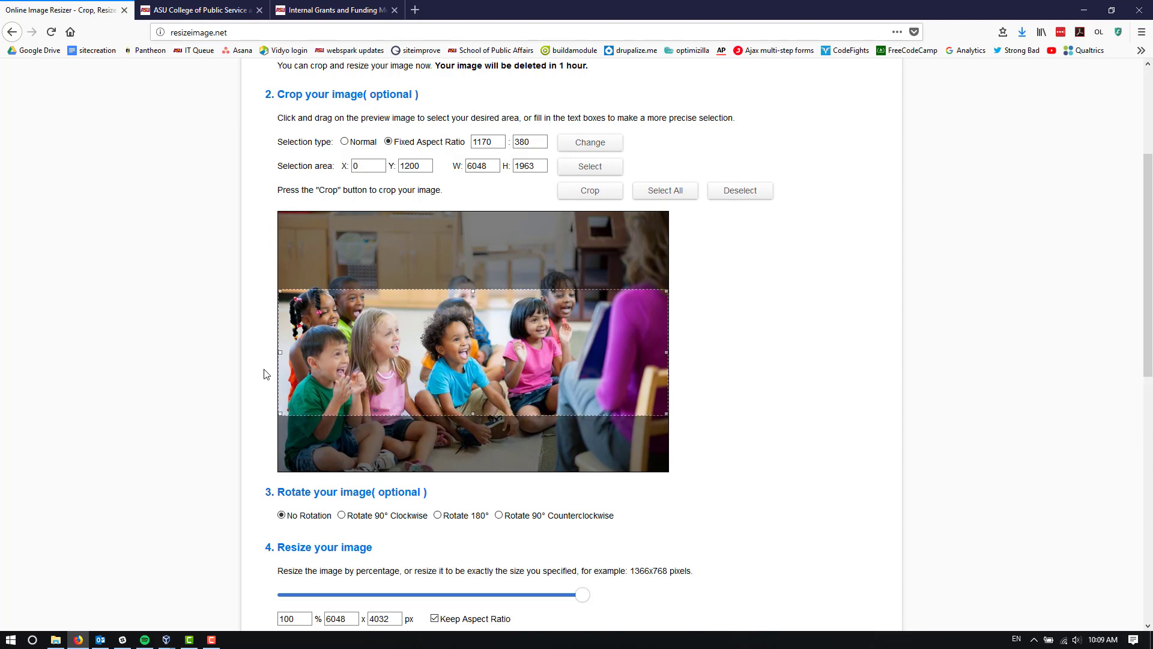
pyautogui.click(248, 370)
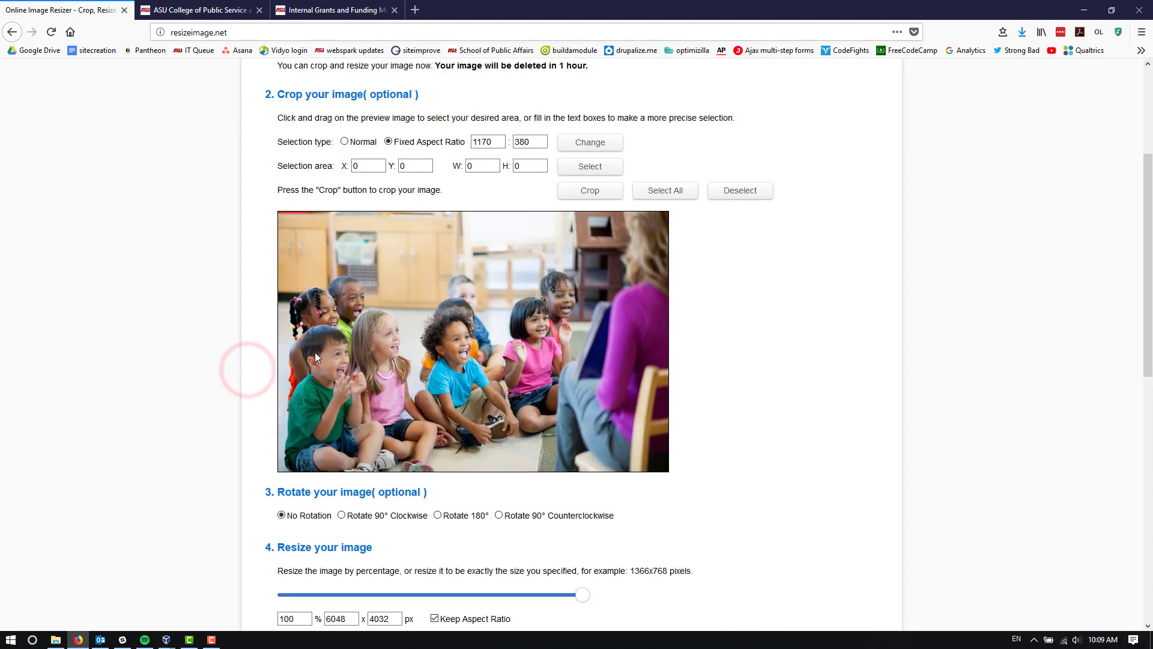
# Select a full-width band of about 6048 x 1963 px across the children, starting at about Y 1117, and crop the photo to it
pyautogui.click(279, 287)
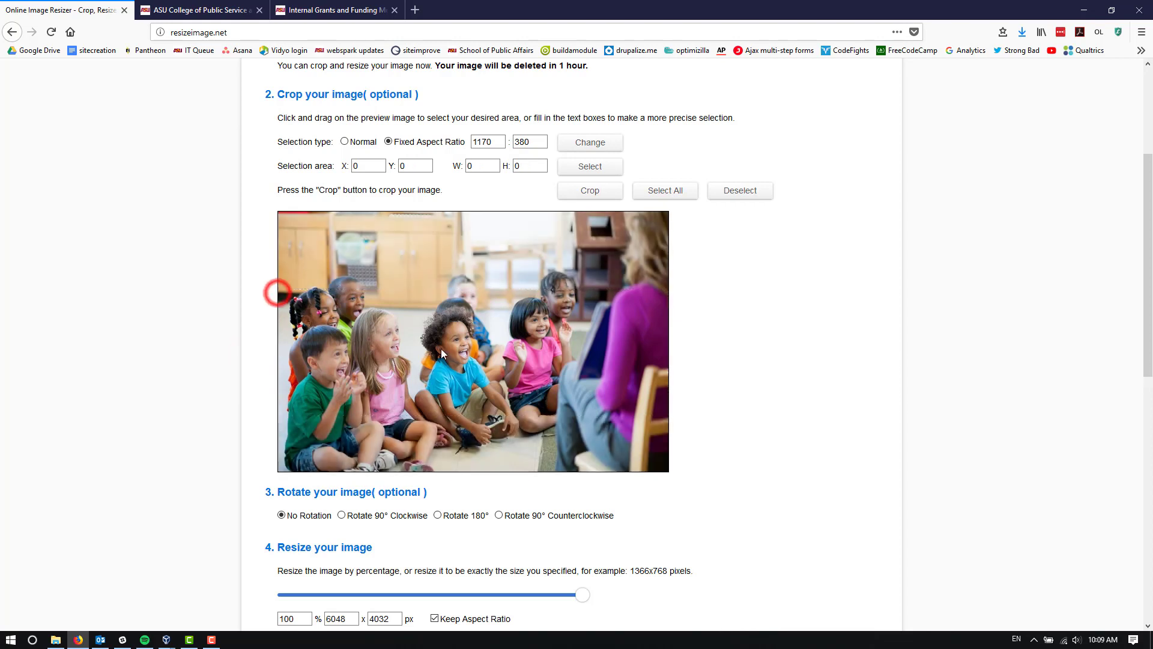
pyautogui.moveTo(286, 289); pyautogui.dragTo(705, 406)
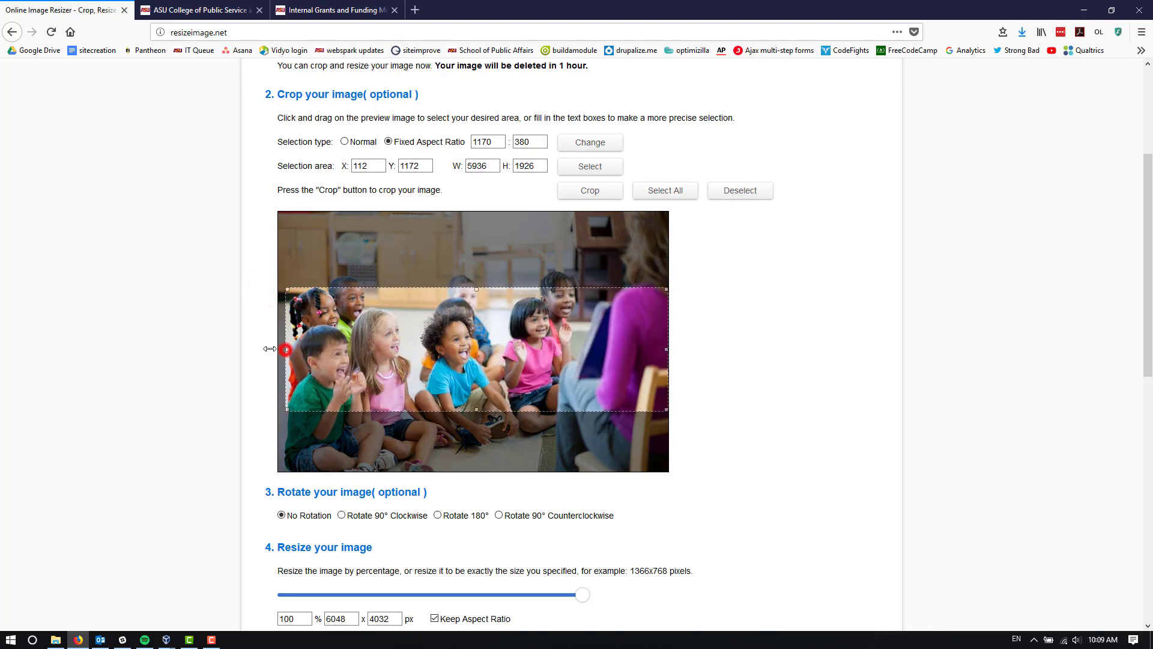
pyautogui.moveTo(286, 349); pyautogui.dragTo(278, 347)
pyautogui.moveTo(514, 373); pyautogui.dragTo(487, 361)
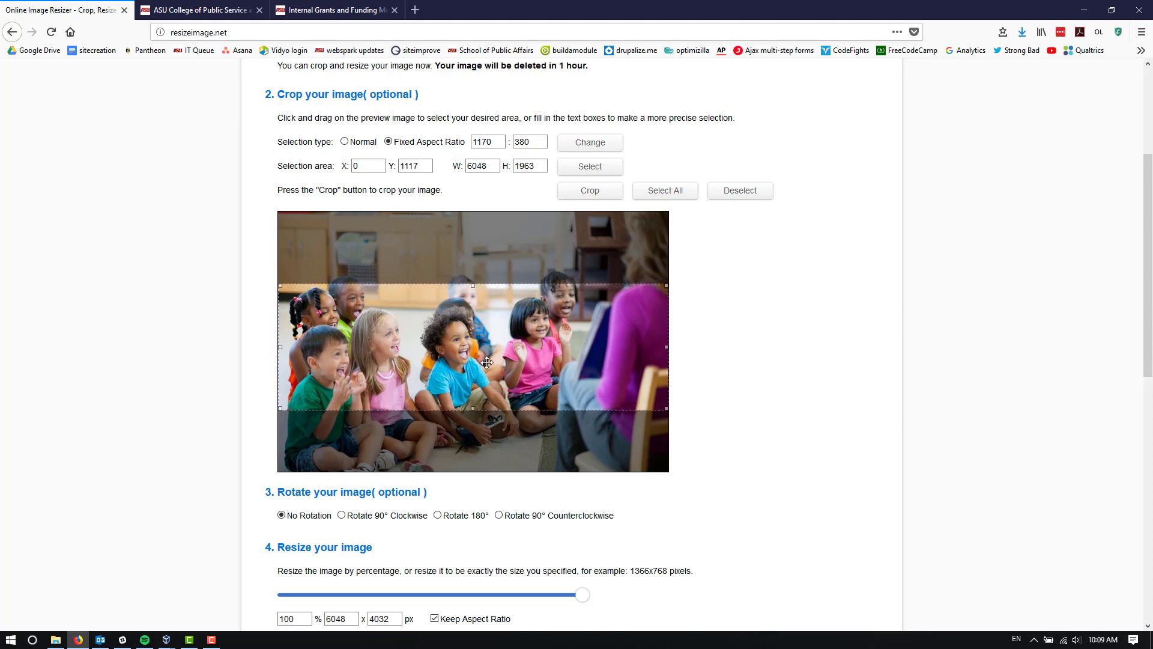
pyautogui.click(590, 191)
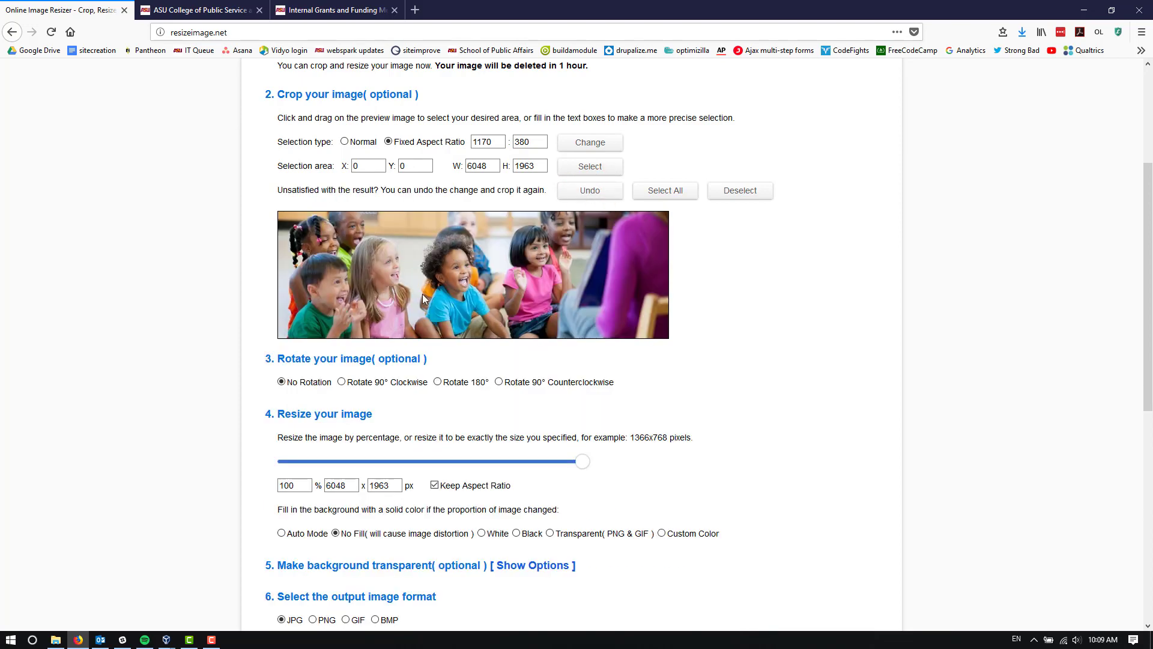
# Try to resize the cropped image to exactly 1170 px wide with the aspect ratio kept
pyautogui.scroll(-2, 194, 351)
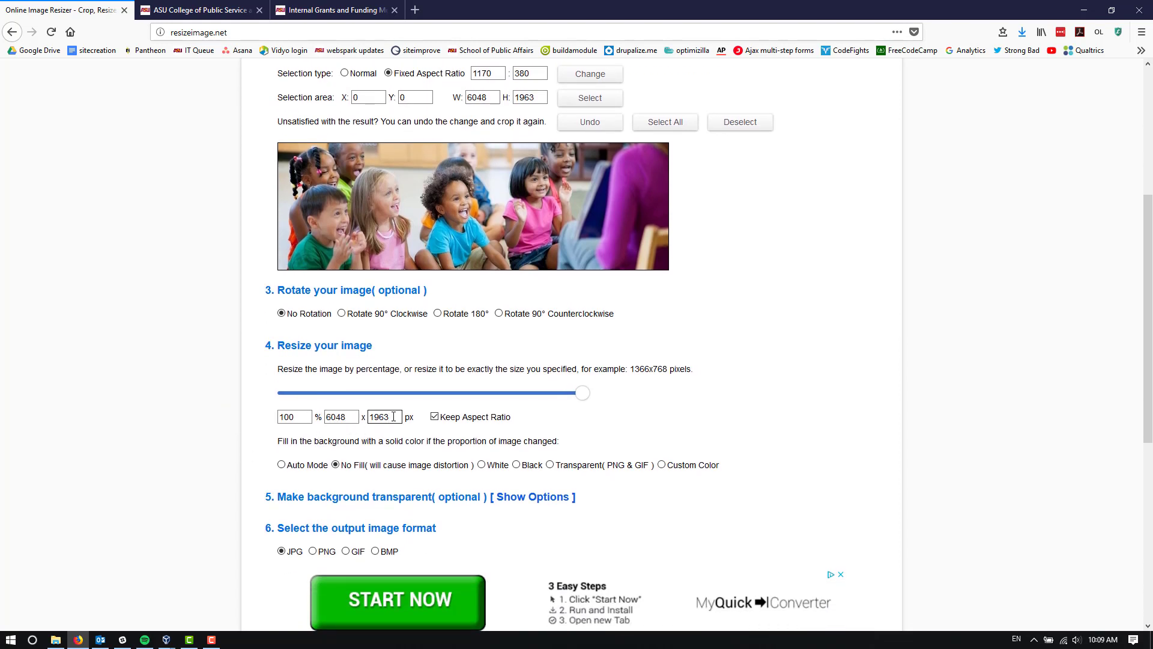
pyautogui.write('1170')
pyautogui.press('Tab')
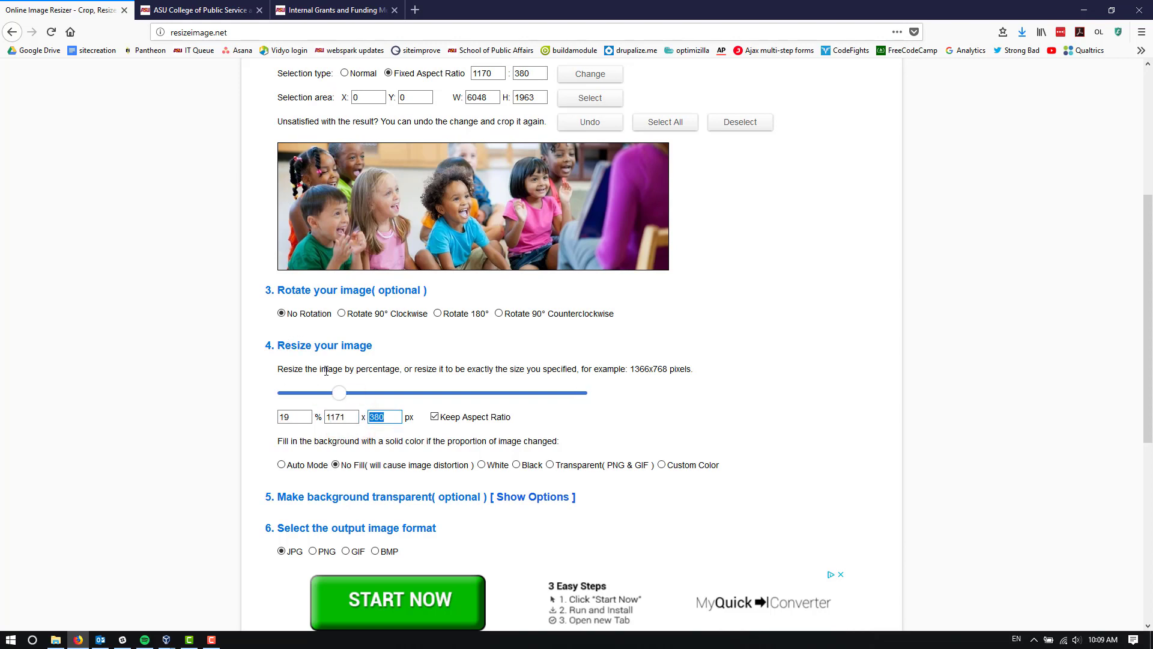
pyautogui.click(348, 416)
pyautogui.press('BackSpace')
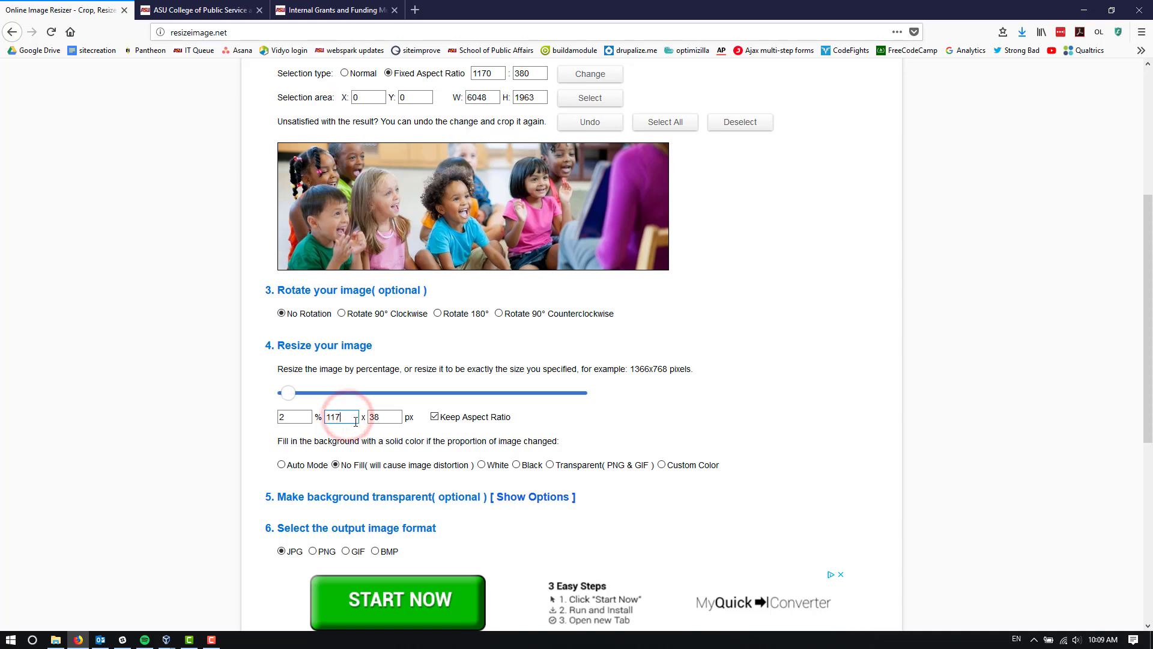
pyautogui.write('0')
pyautogui.press('Tab')
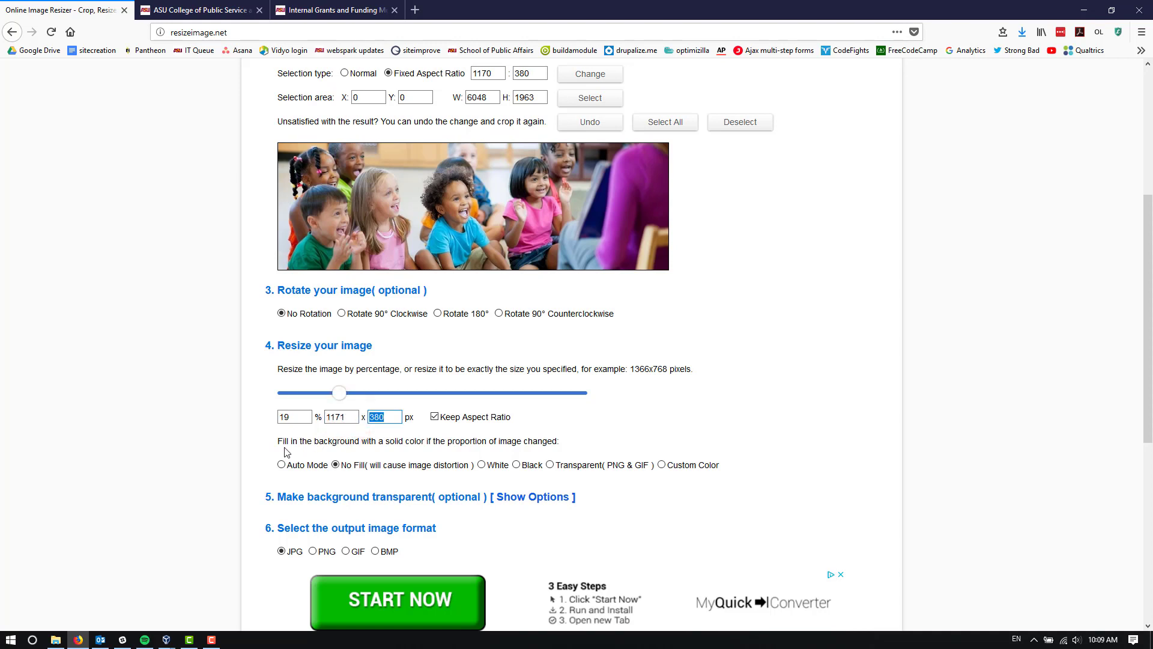
# Turn off Keep Aspect Ratio and set the output width to 1170 px, leaving the height at 380 px
pyautogui.click(351, 417)
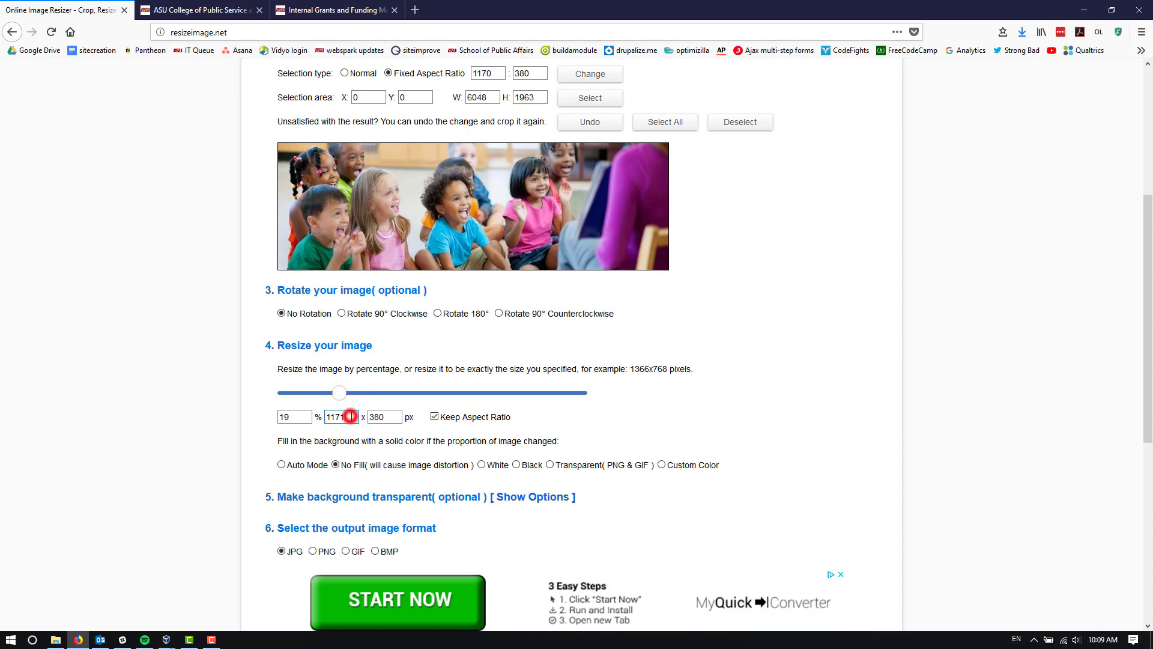
pyautogui.click(435, 416)
pyautogui.click(348, 419)
pyautogui.press('BackSpace')
pyautogui.write('0')
pyautogui.click(389, 439)
pyautogui.scroll(-2, 245, 445)
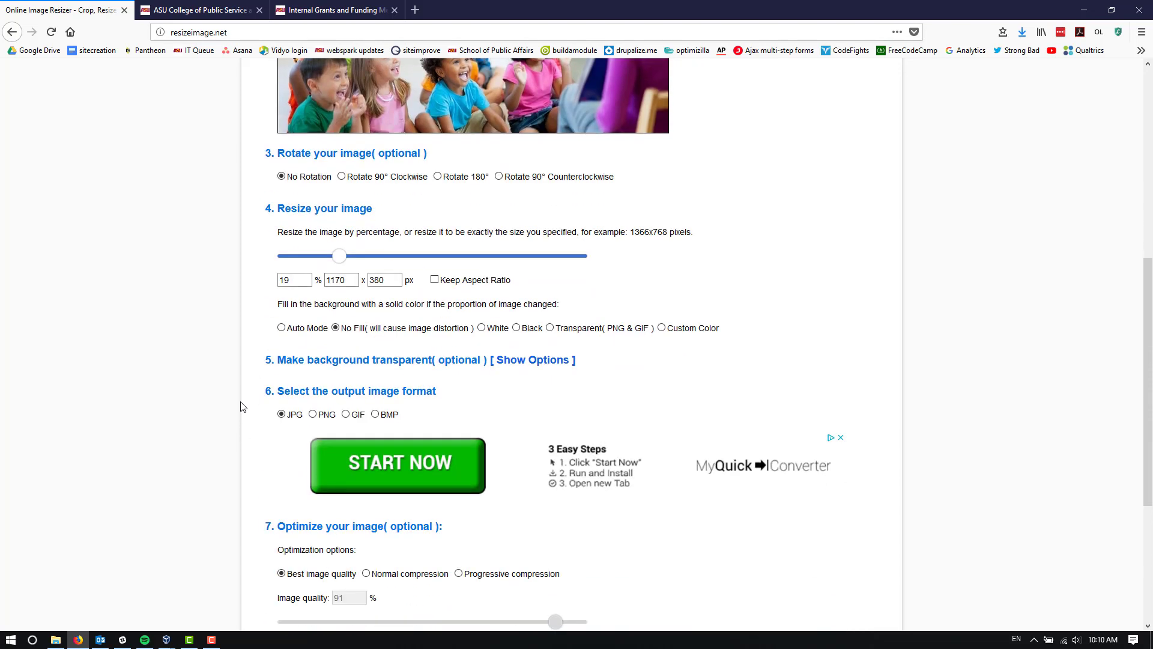
pyautogui.click(381, 281)
pyautogui.click(320, 374)
# Choose PNG as the output image format and review the resize settings
pyautogui.scroll(-2, 241, 417)
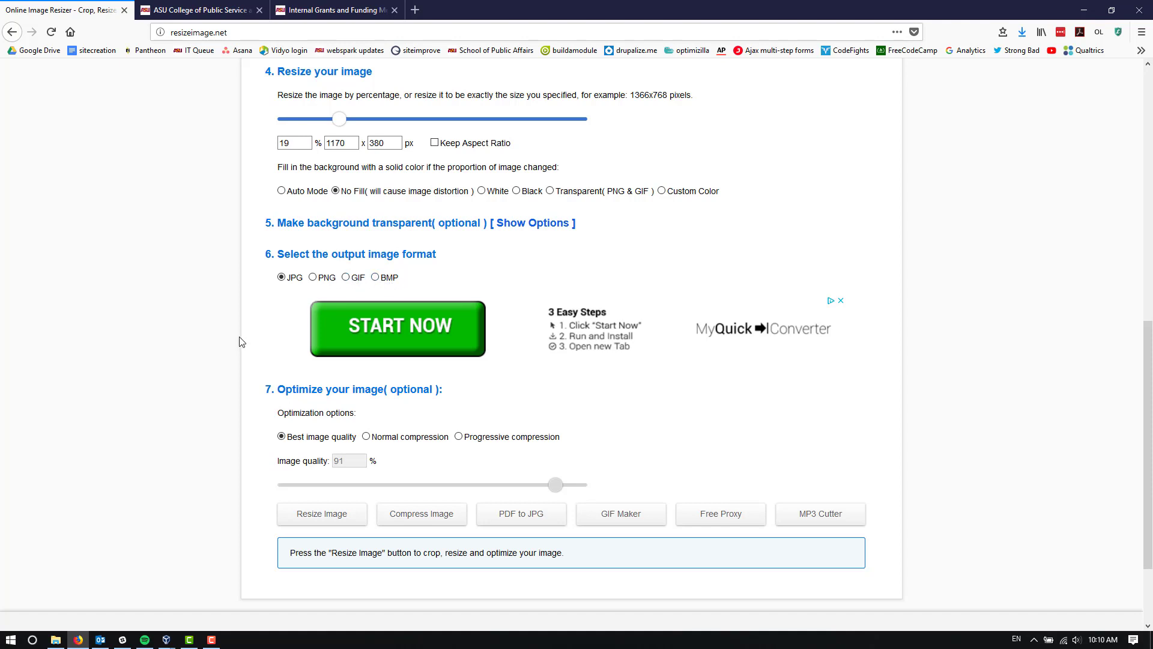
pyautogui.click(312, 278)
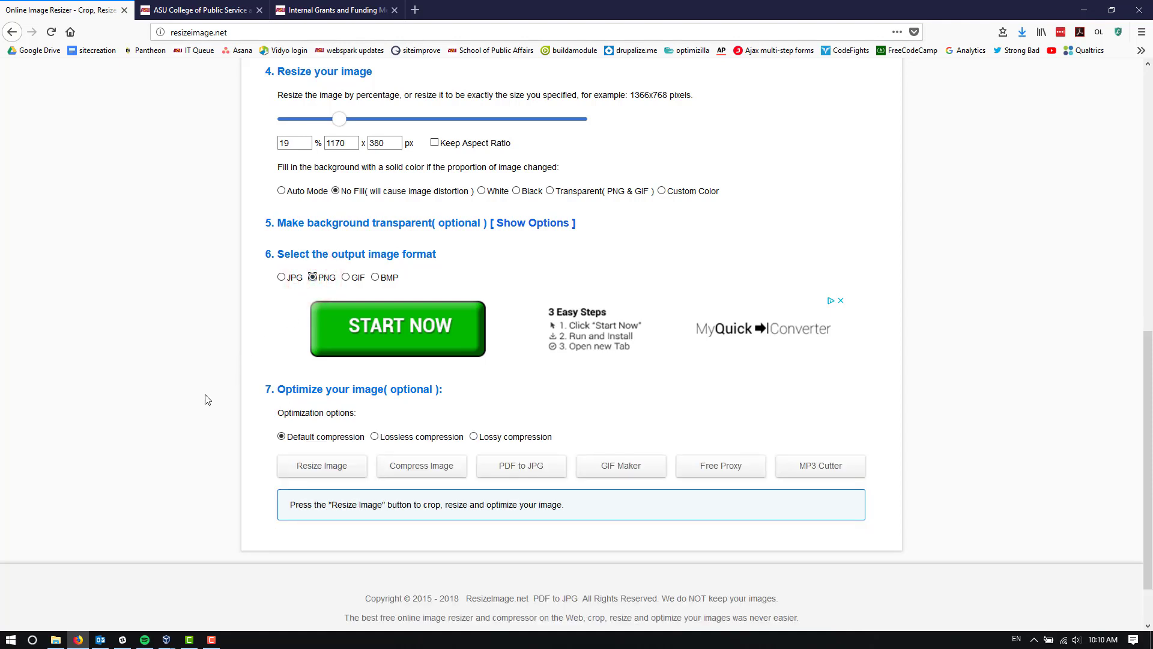
pyautogui.scroll(2, 219, 407)
pyautogui.scroll(1, 219, 407)
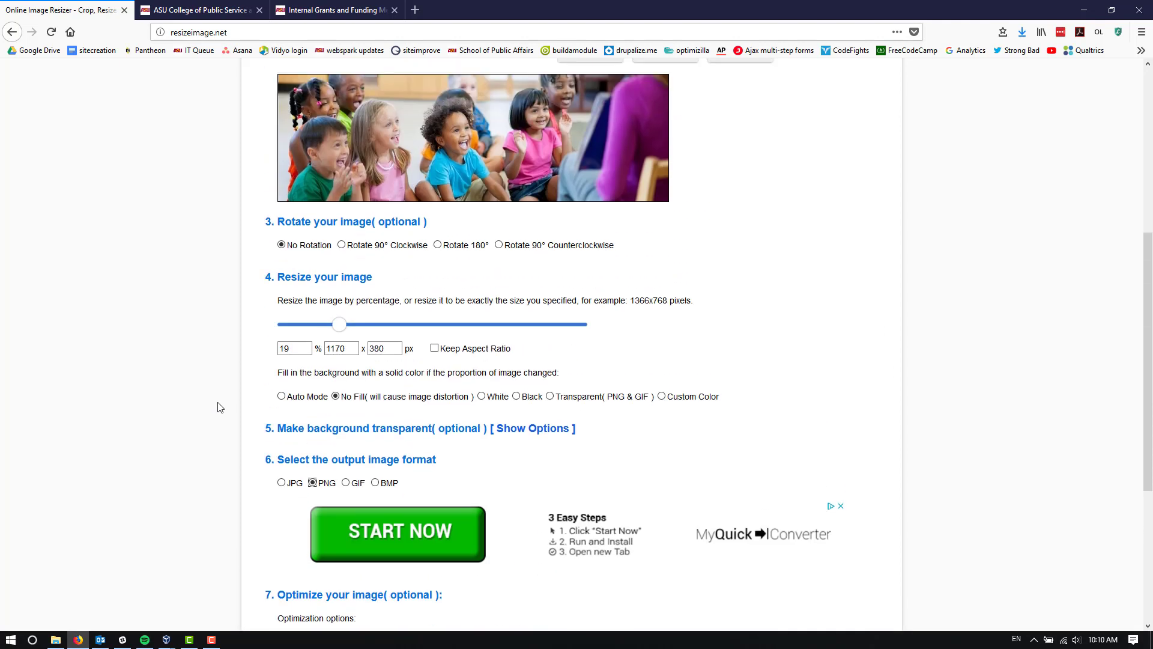
pyautogui.scroll(-2, 218, 407)
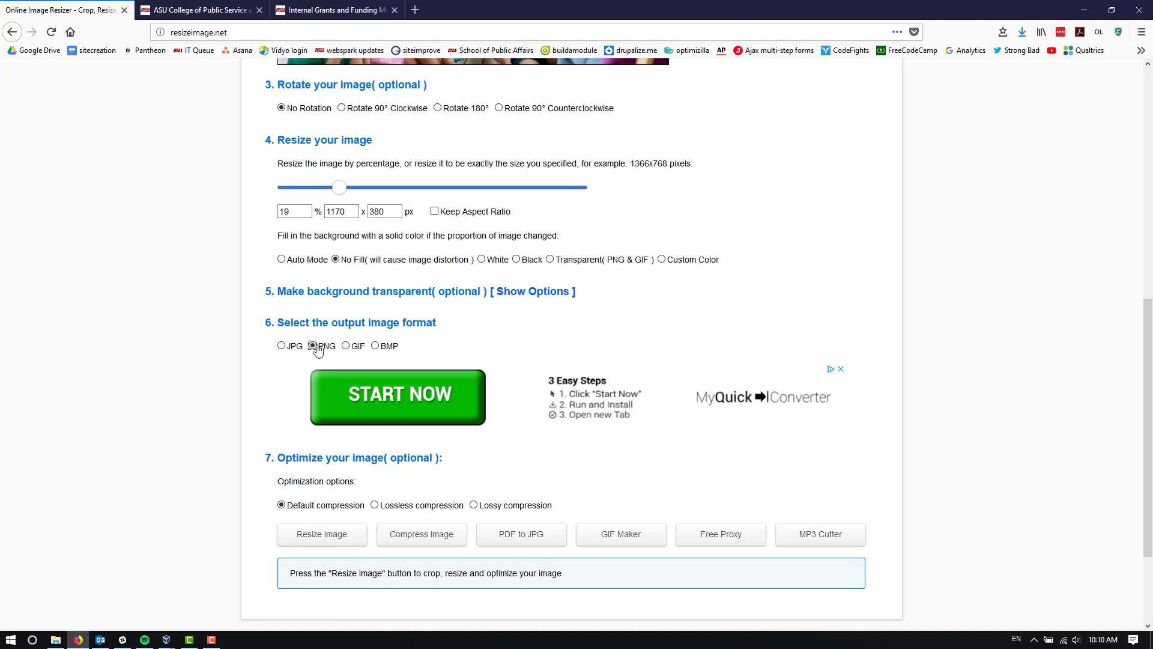
# Process the resize to 1170 x 380 px PNG with default compression and review the new file size
pyautogui.scroll(-2, 264, 460)
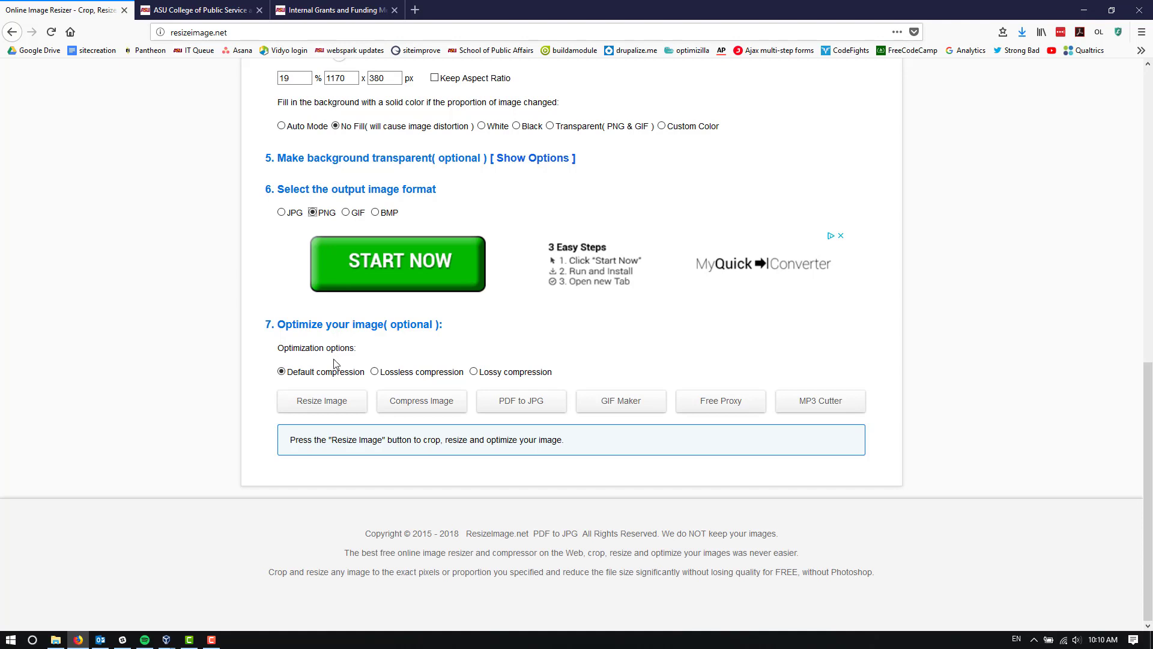
pyautogui.click(333, 399)
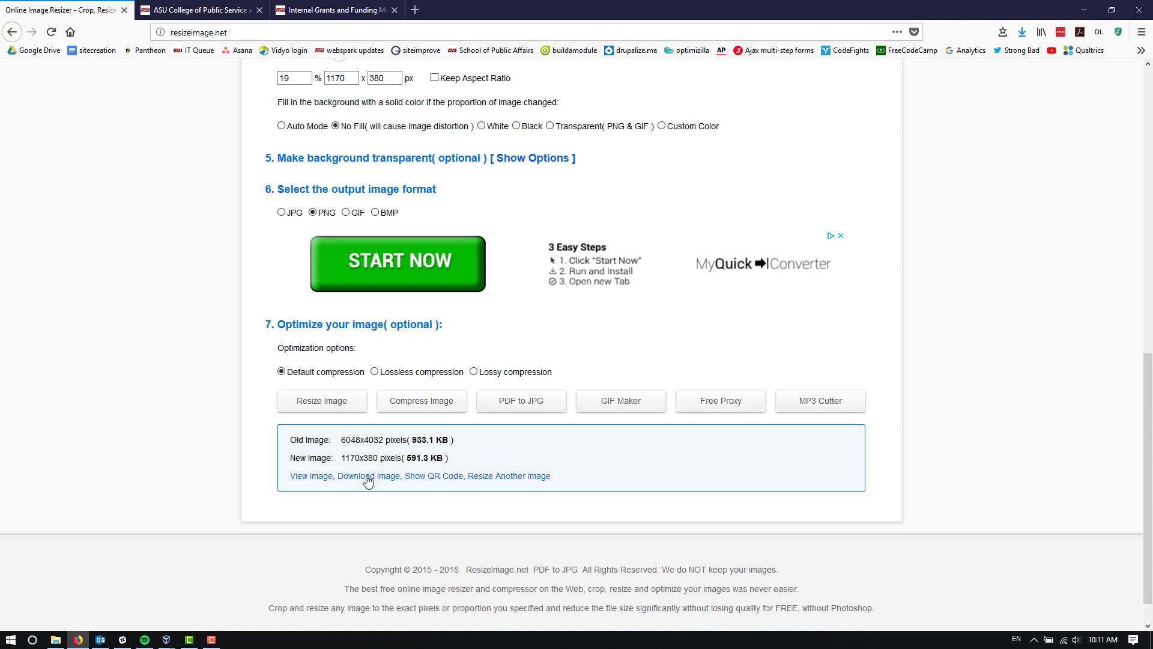
pyautogui.click(444, 458)
pyautogui.moveTo(444, 458); pyautogui.dragTo(407, 458)
pyautogui.click(368, 497)
# Download the resized image and save it to the Desktop as istock-462602269-min-resized-cropped.png
pyautogui.click(371, 476)
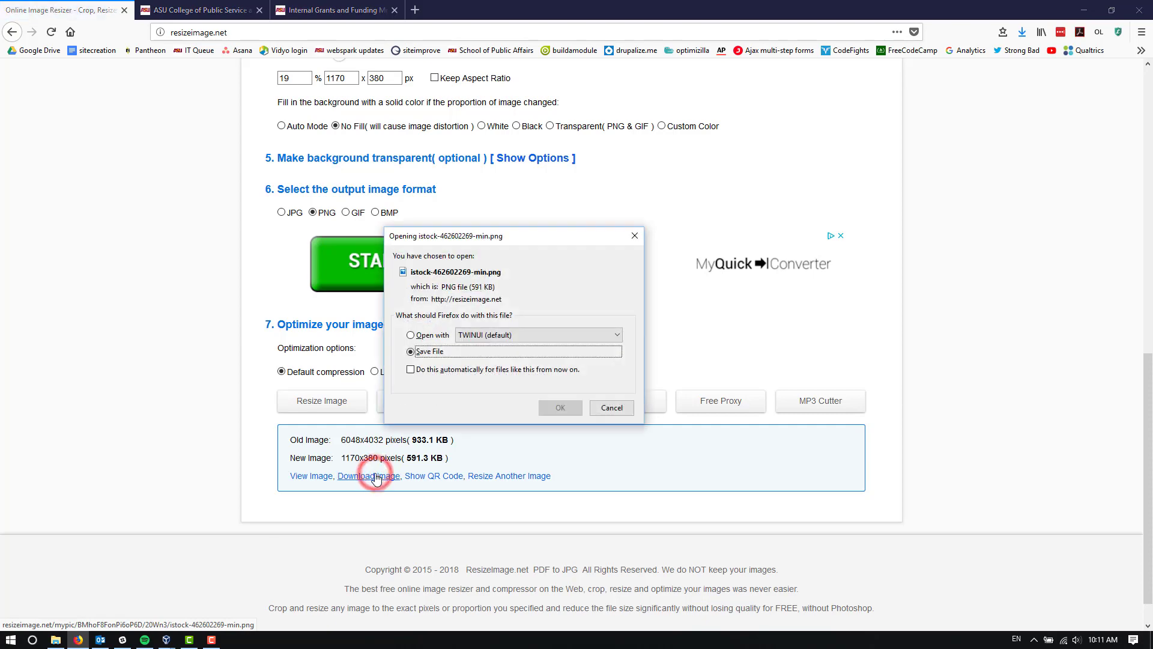
pyautogui.click(558, 407)
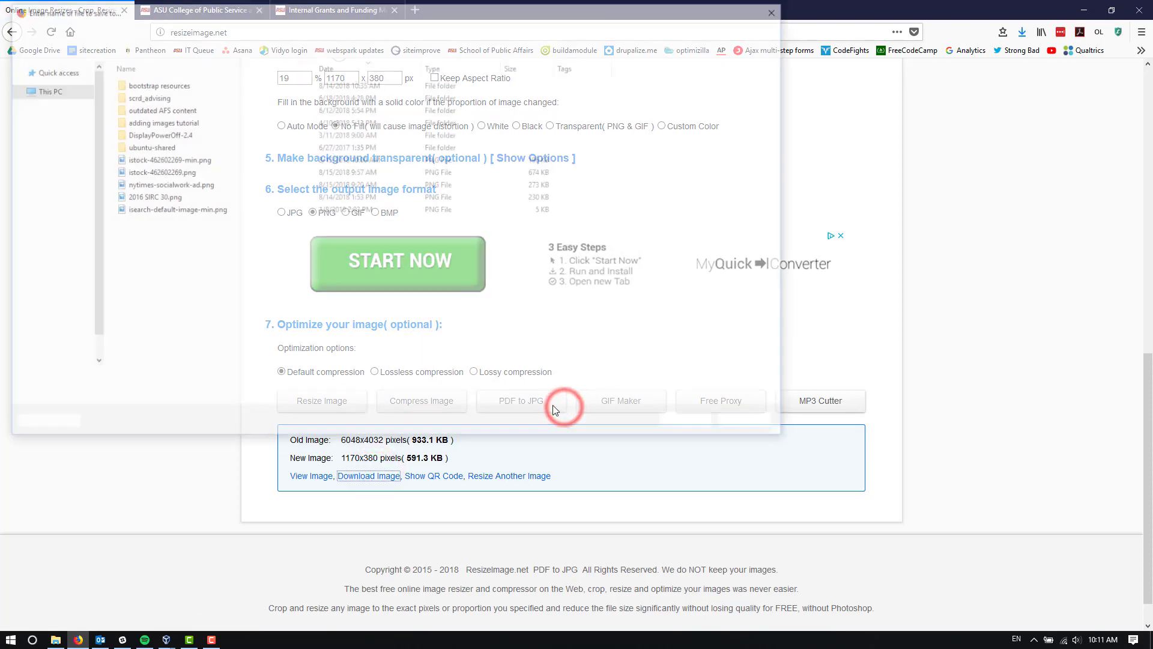
pyautogui.click(155, 381)
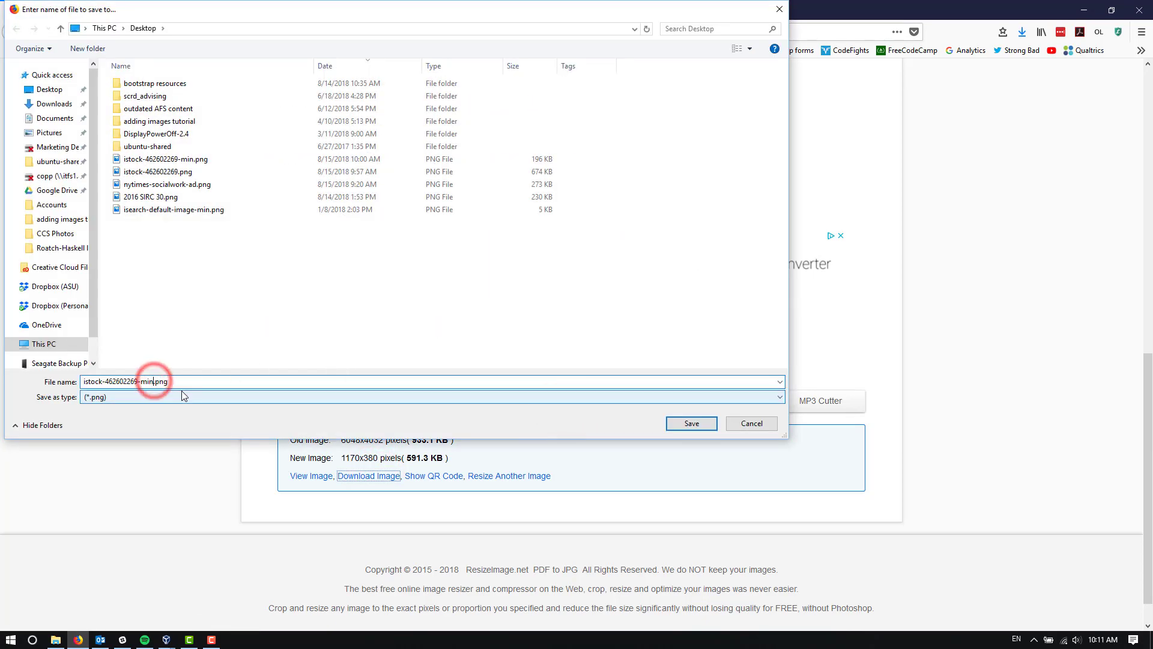
pyautogui.write('-resized')
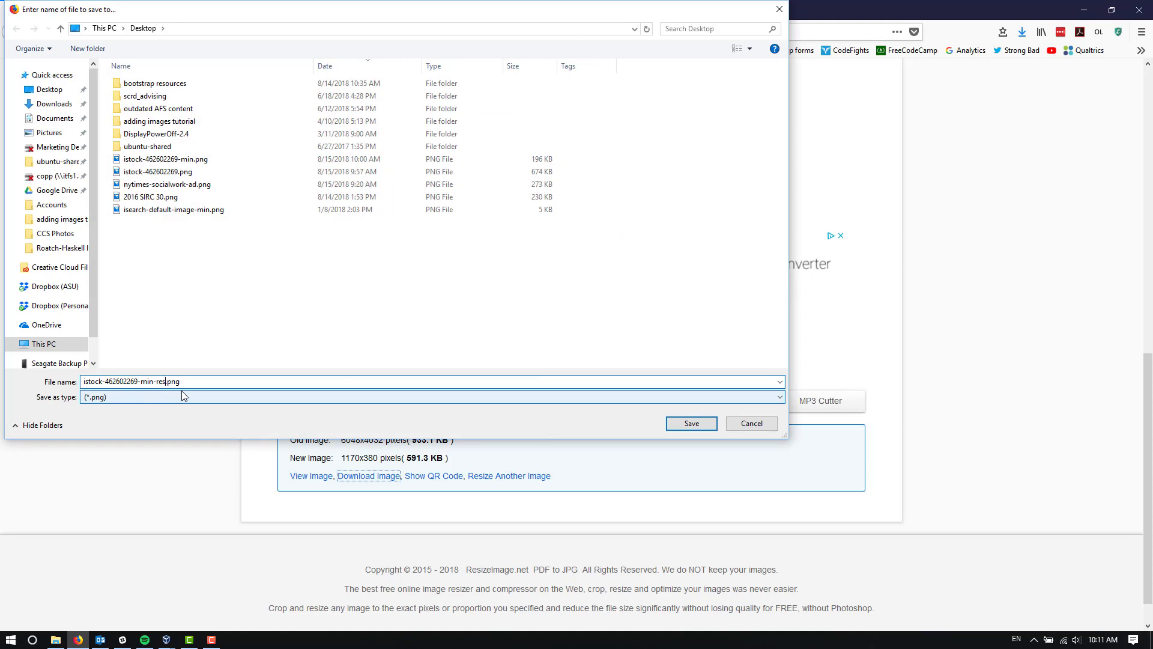
pyautogui.write('-croppedxc')
pyautogui.press('BackSpace')
pyautogui.press('BackSpace')
pyautogui.click(690, 425)
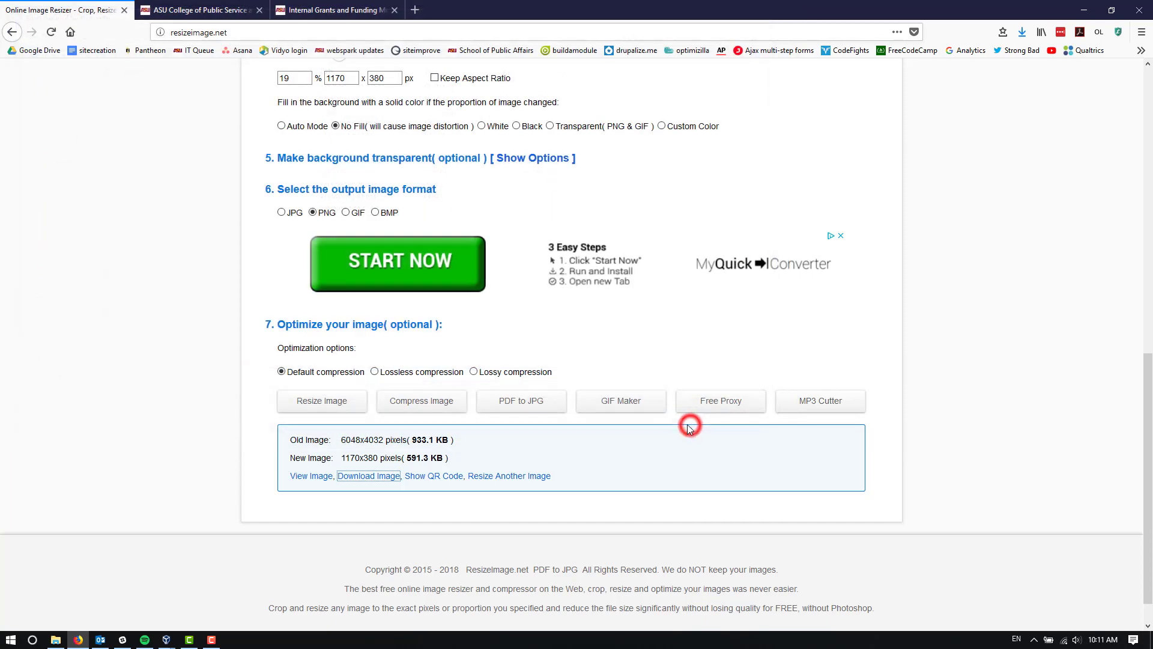
# Open the saved resized and cropped image from the desktop to inspect it, and close the viewer
pyautogui.click(221, 422)
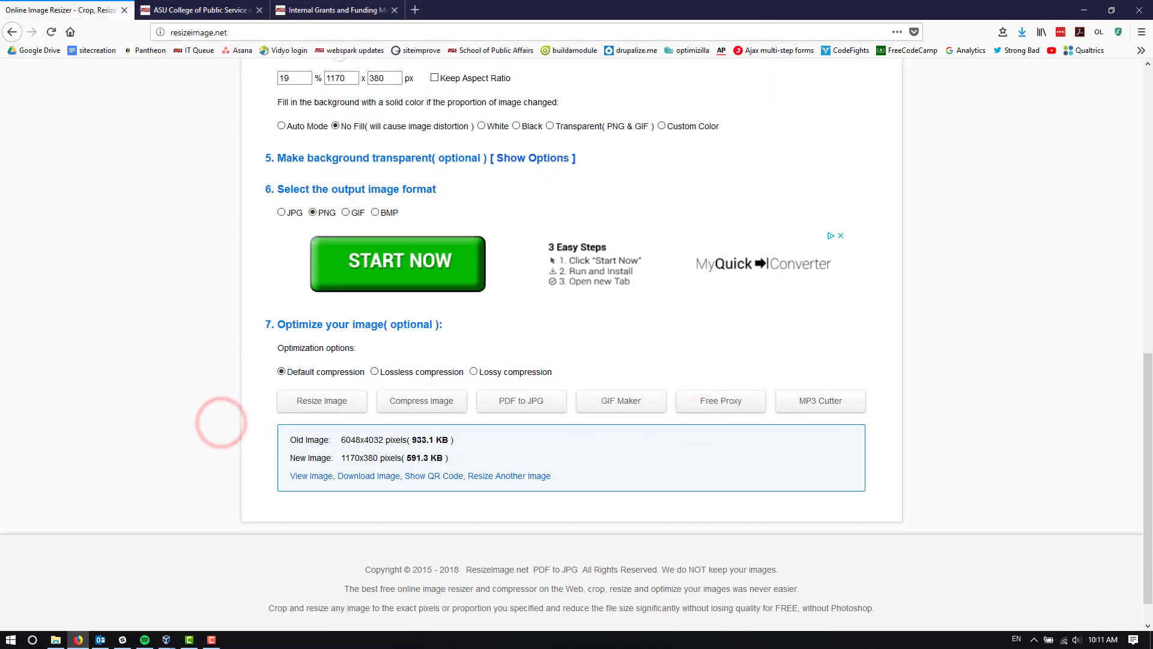
pyautogui.click(1084, 11)
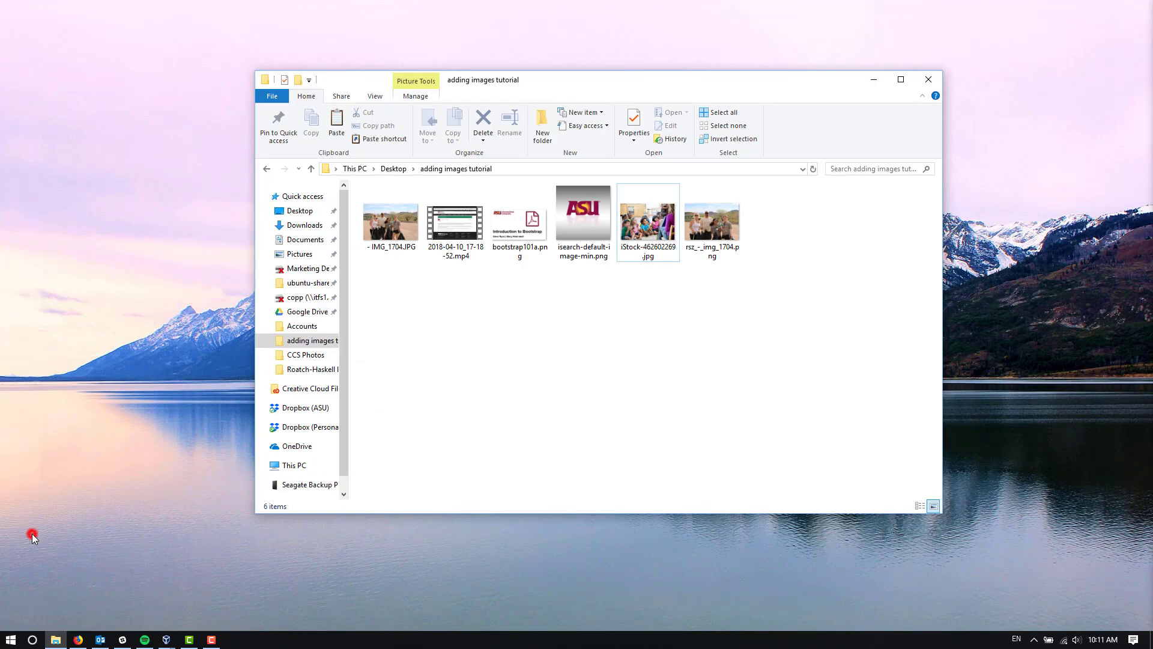
pyautogui.doubleClick(27, 530)
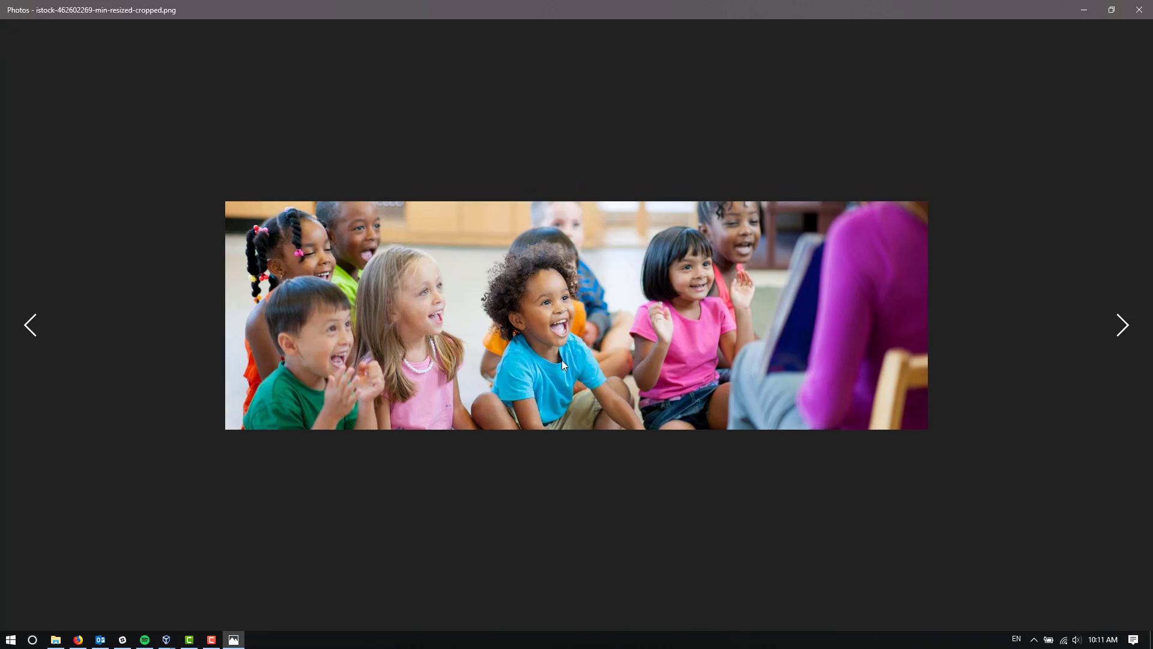
pyautogui.click(1139, 9)
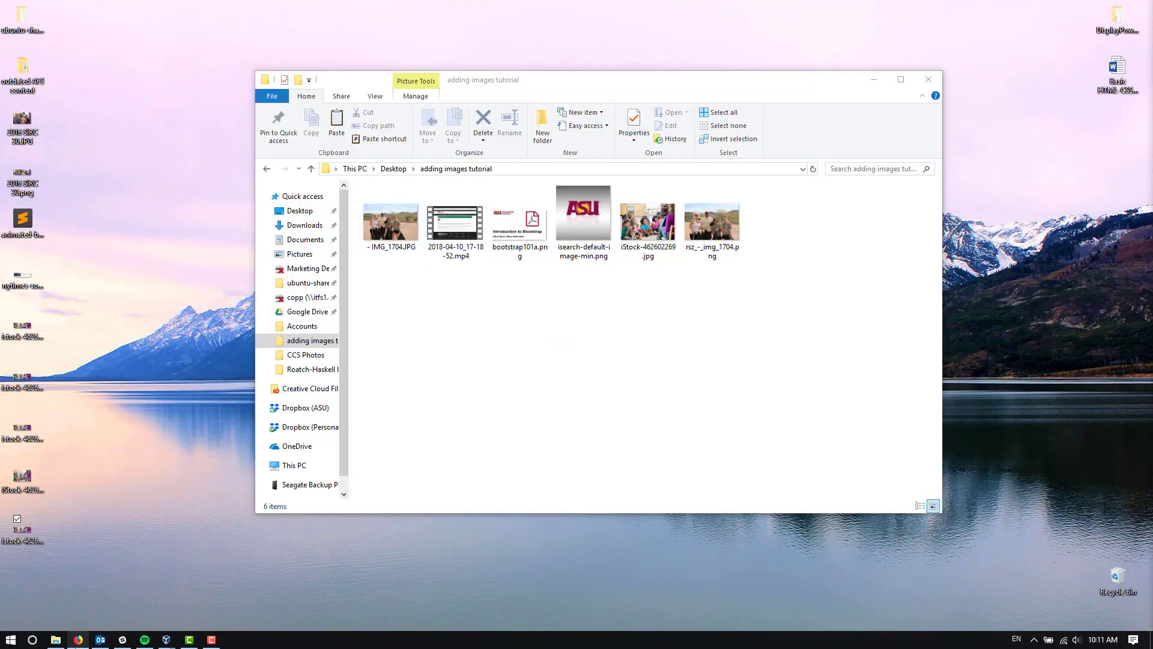
# Switch to the browser and examine the hero image and layout of the Internal Grants and Funding Mechanism page
pyautogui.click(78, 639)
pyautogui.click(342, 8)
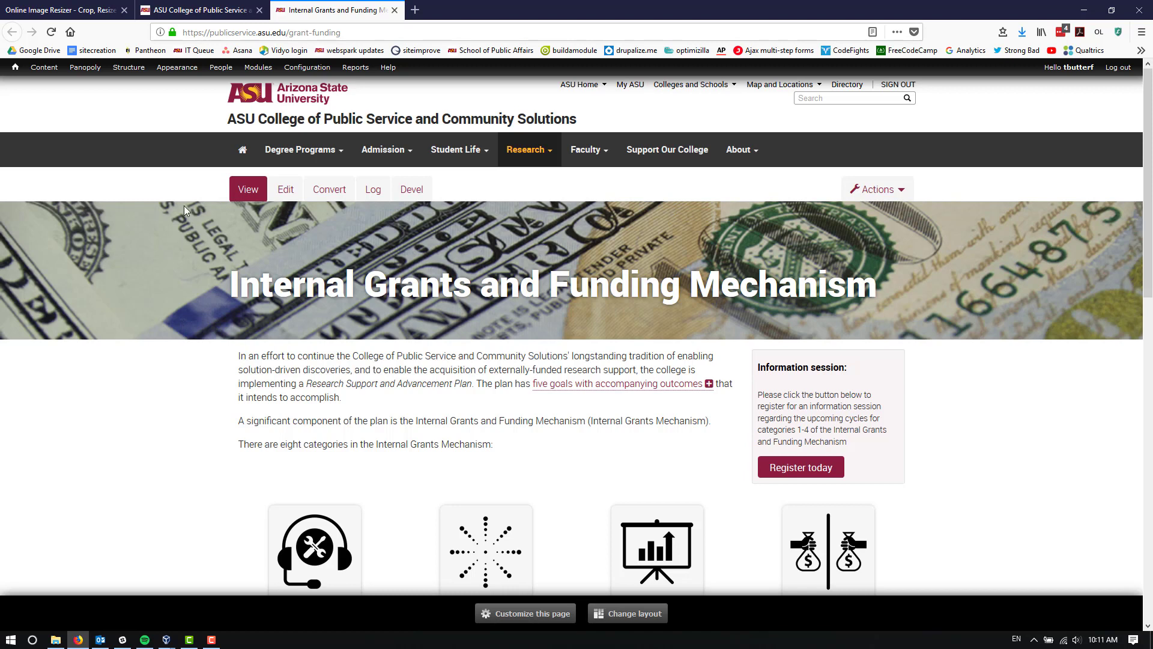
pyautogui.click(186, 333)
pyautogui.scroll(-9, 188, 336)
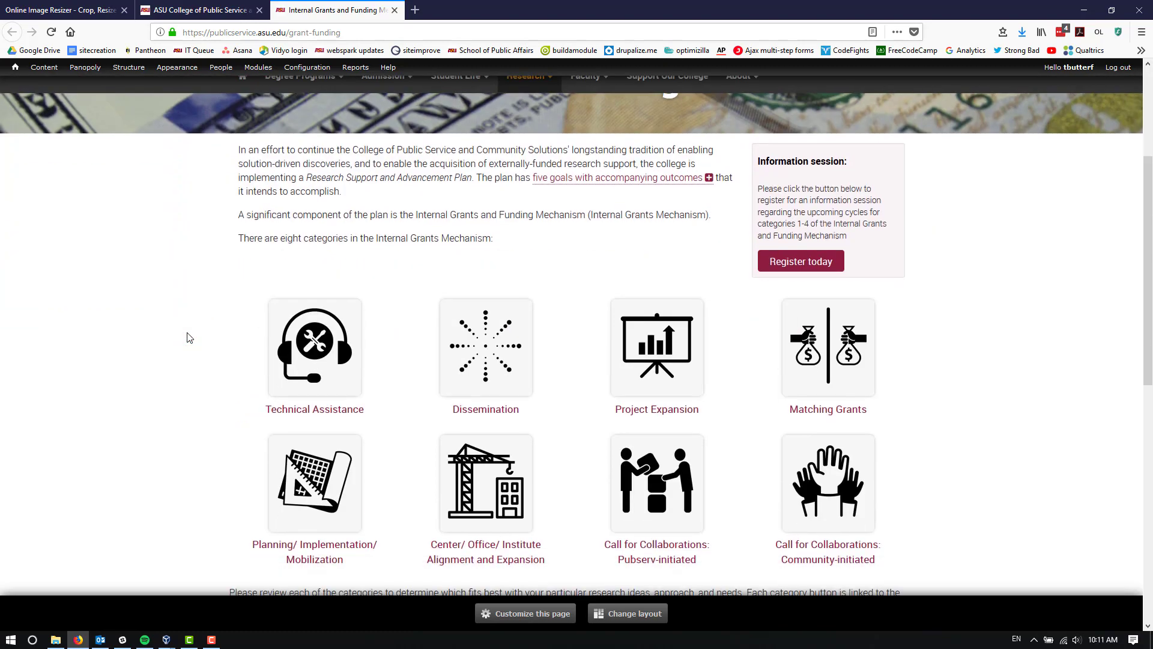
pyautogui.scroll(5, 187, 336)
pyautogui.scroll(4, 188, 336)
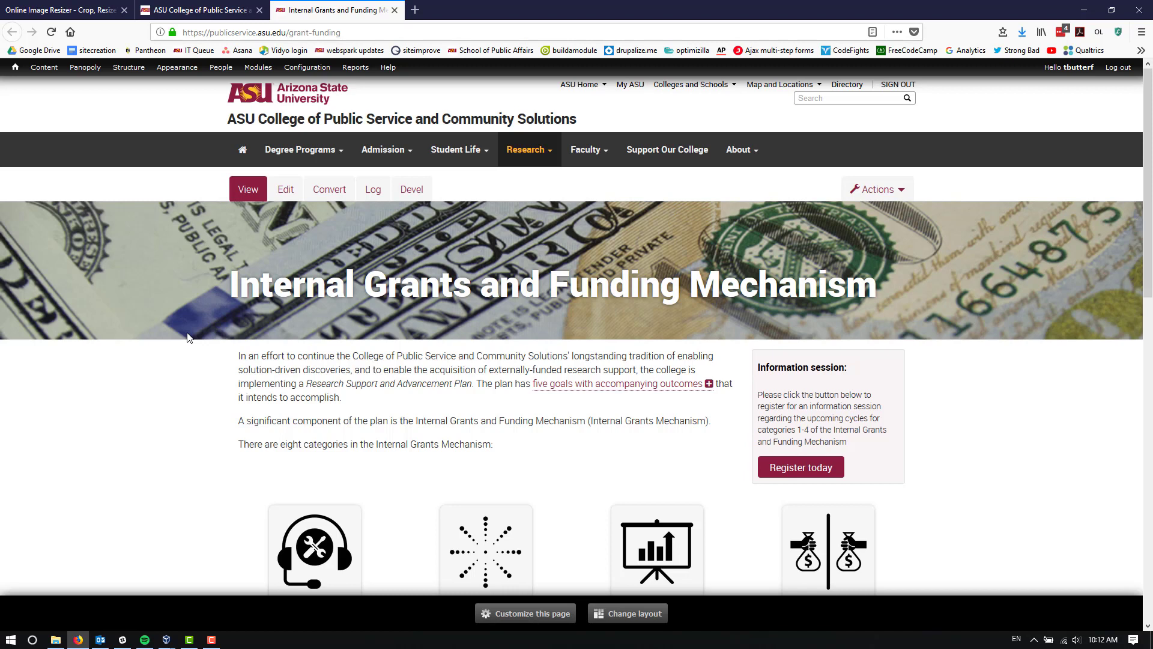
pyautogui.click(188, 336)
pyautogui.click(188, 335)
# Preview the college home page in responsive design mode, comparing its hero image at 320 px, about 724 px and about 1176 px wide
pyautogui.click(203, 10)
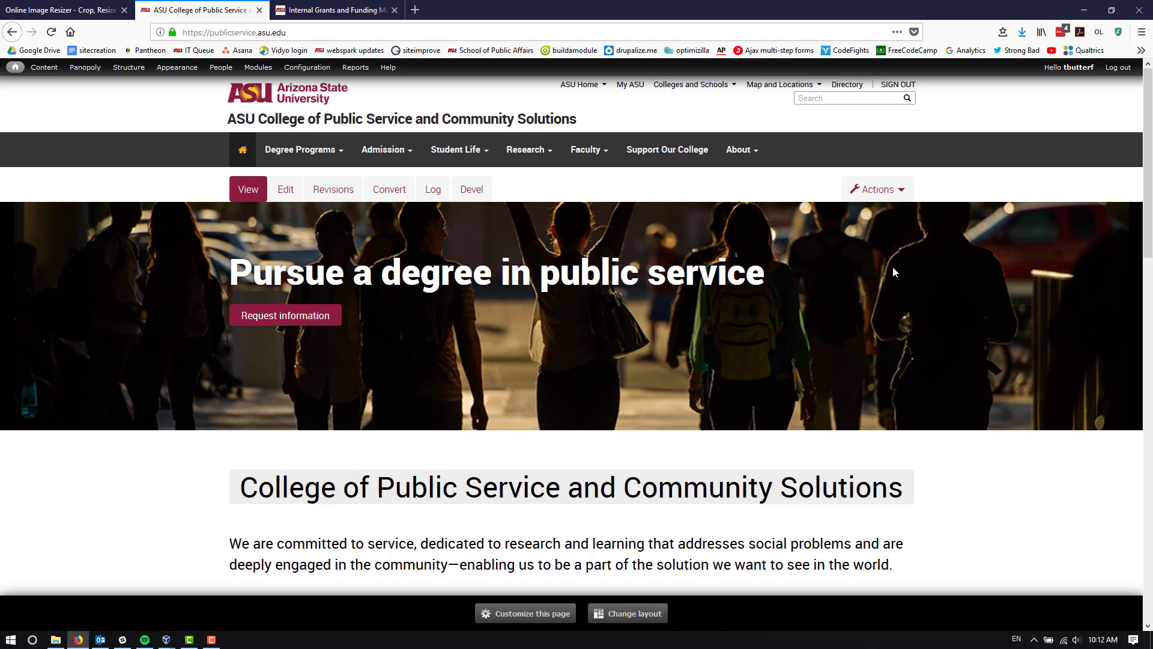
pyautogui.press('F12')
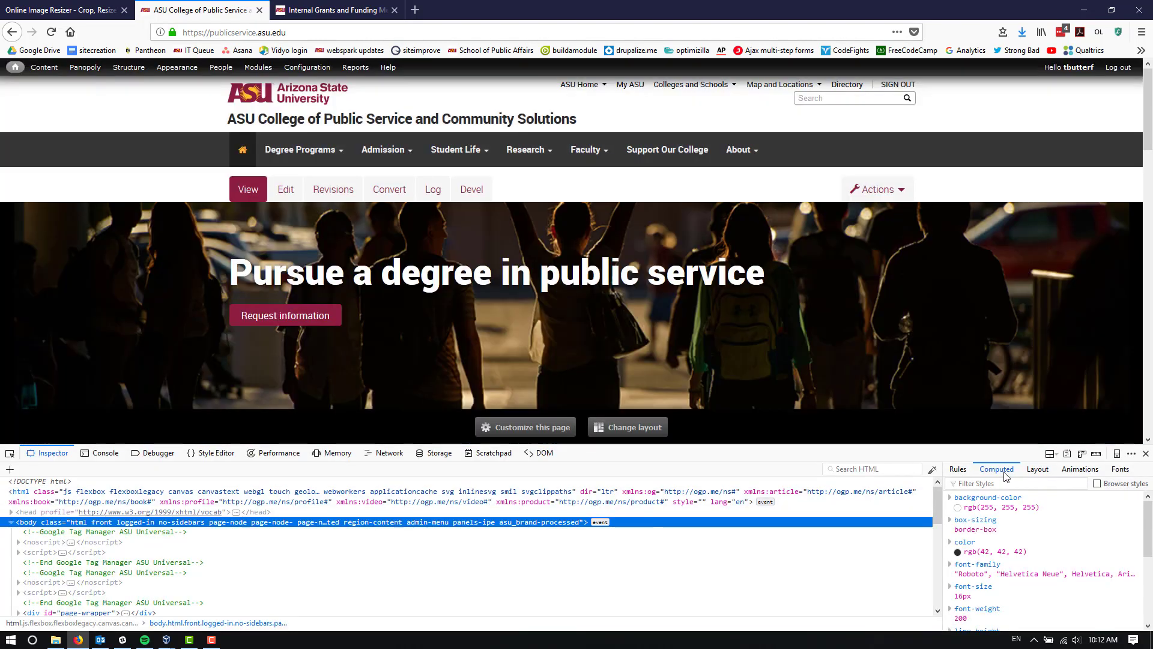
pyautogui.click(1116, 454)
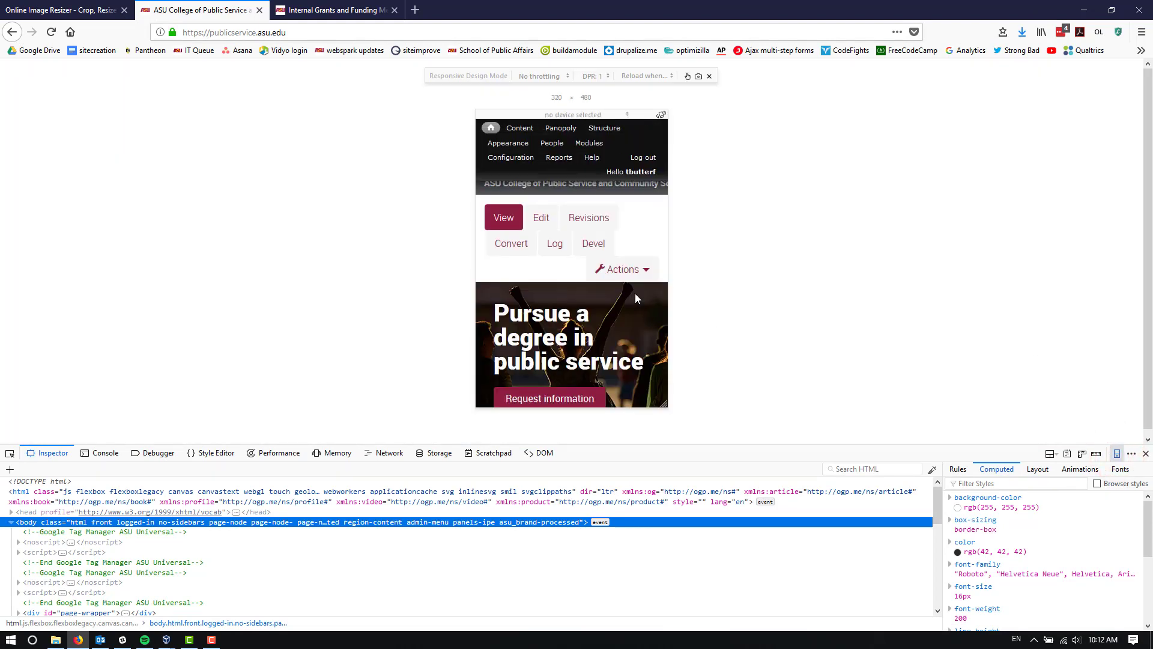
pyautogui.scroll(-2, 635, 293)
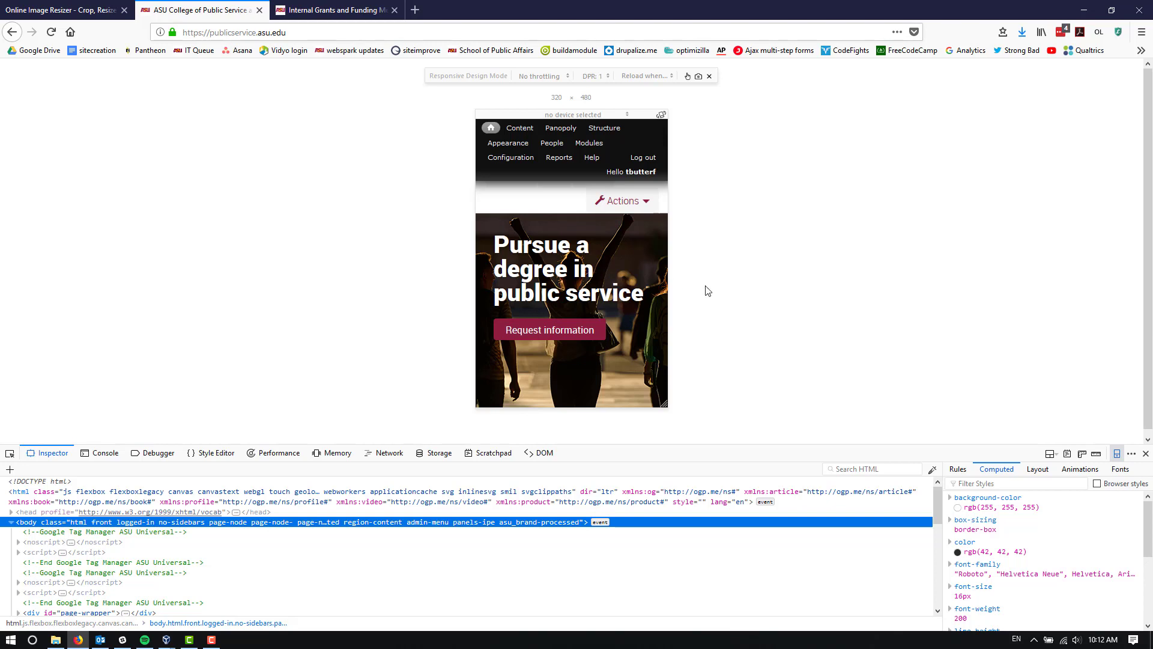
pyautogui.scroll(-2, 639, 319)
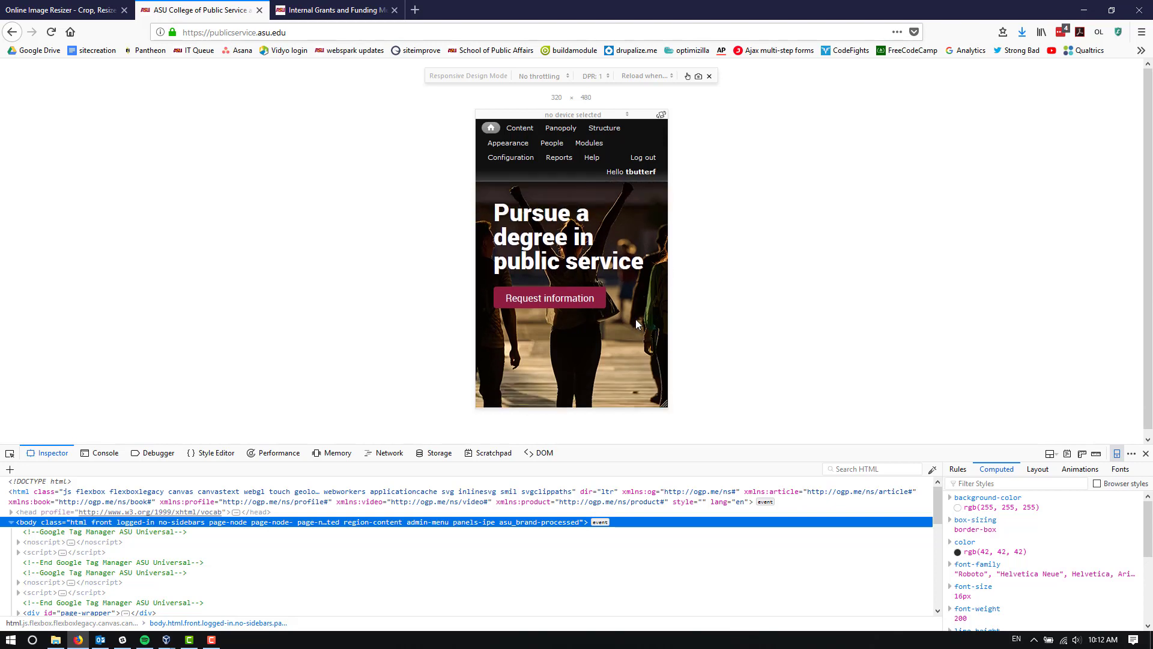
pyautogui.scroll(1, 637, 325)
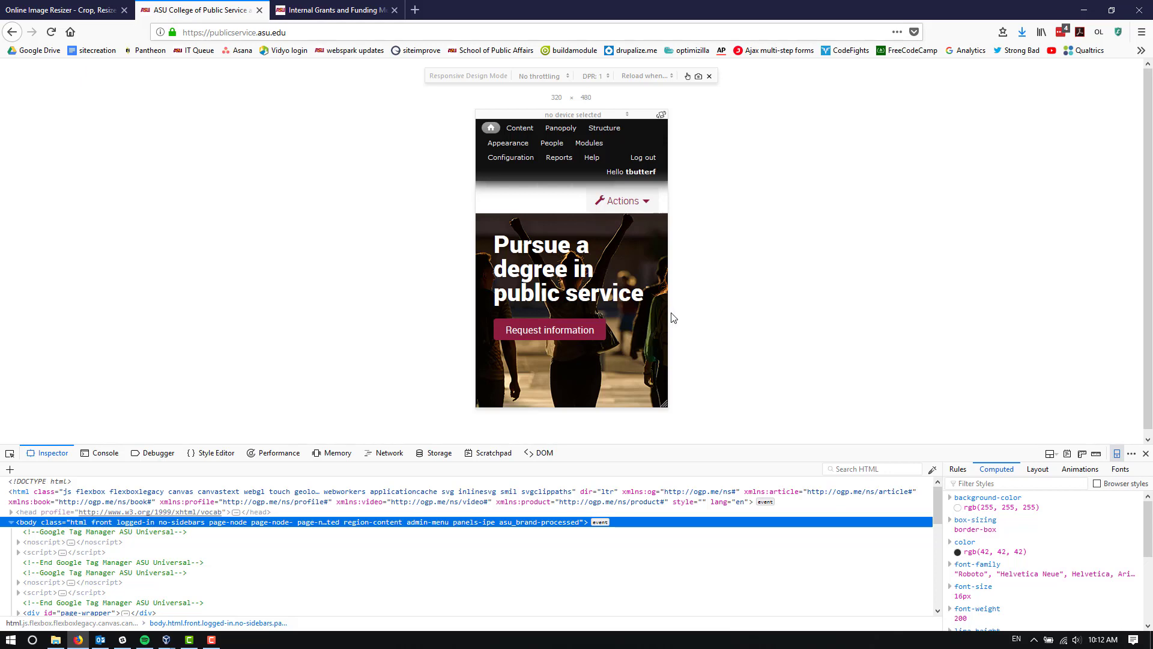
pyautogui.moveTo(667, 320); pyautogui.dragTo(790, 322)
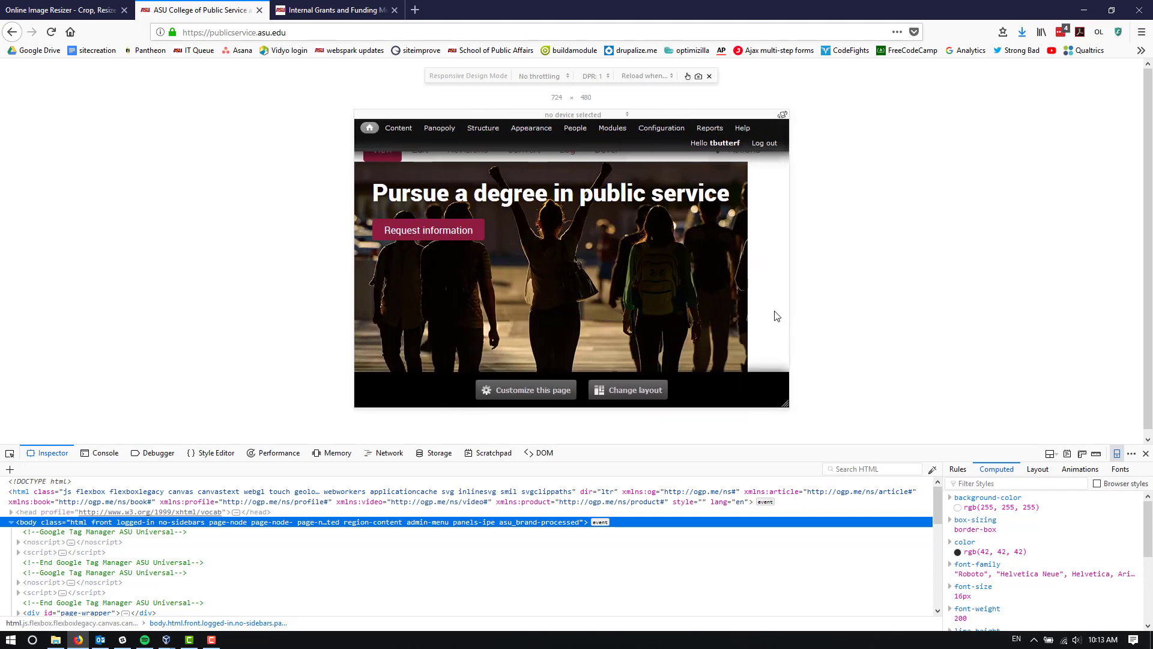
pyautogui.moveTo(789, 302); pyautogui.dragTo(957, 308)
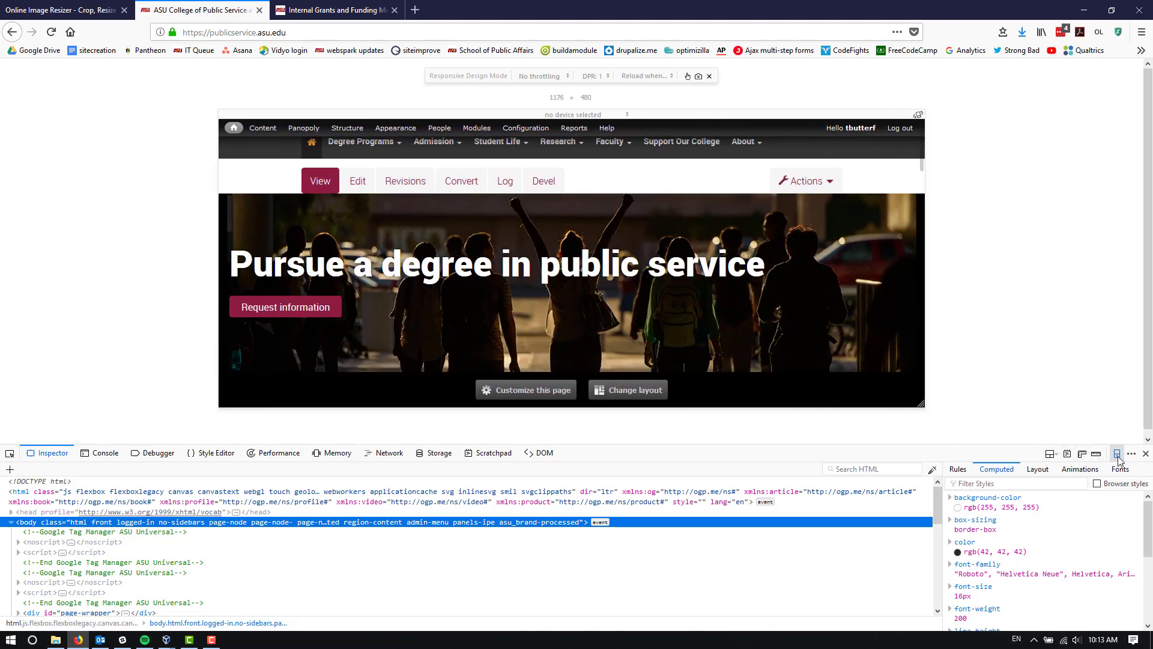
# Close responsive design mode and the developer tools, and return to the image resizer page
pyautogui.click(710, 77)
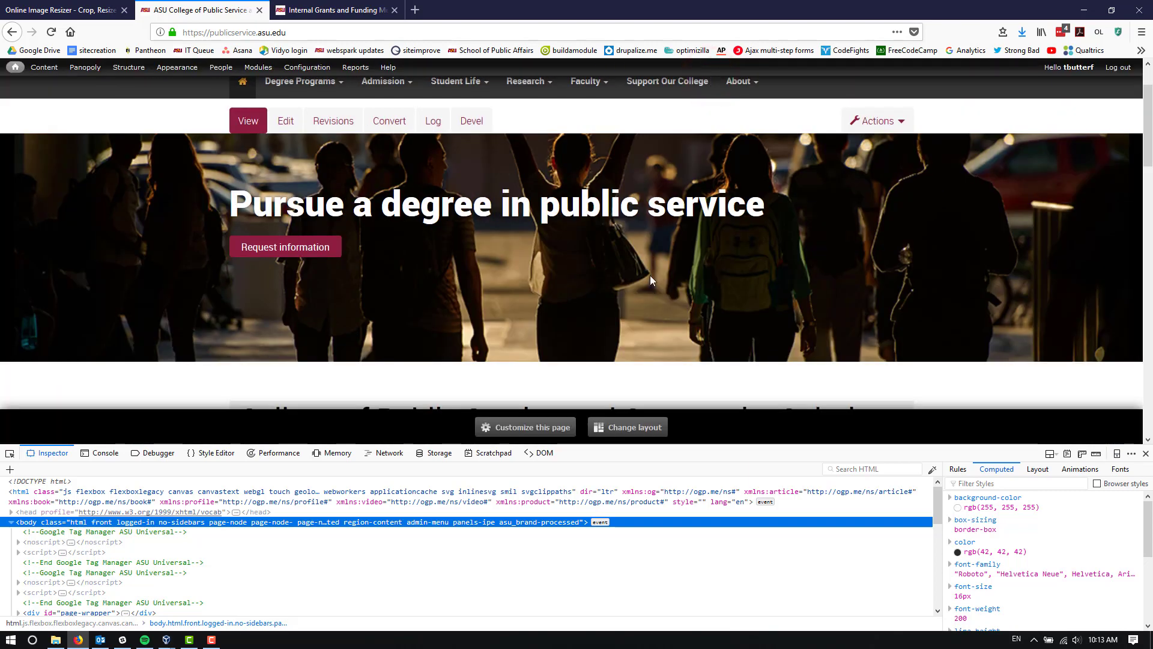
pyautogui.scroll(2, 589, 296)
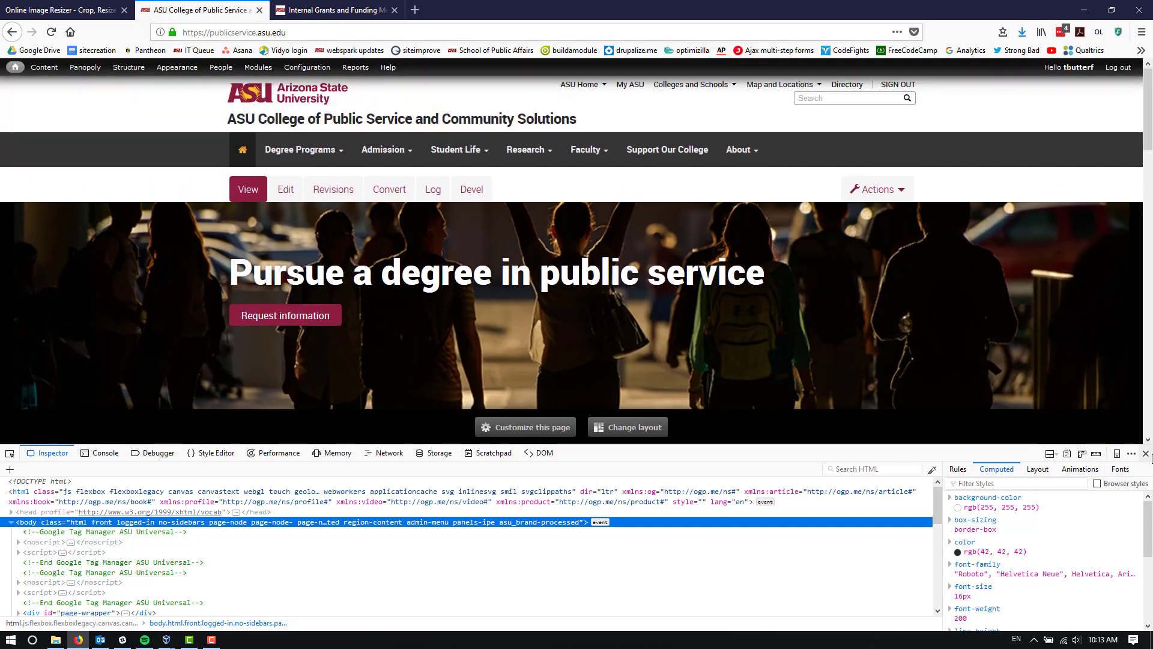
pyautogui.click(1146, 453)
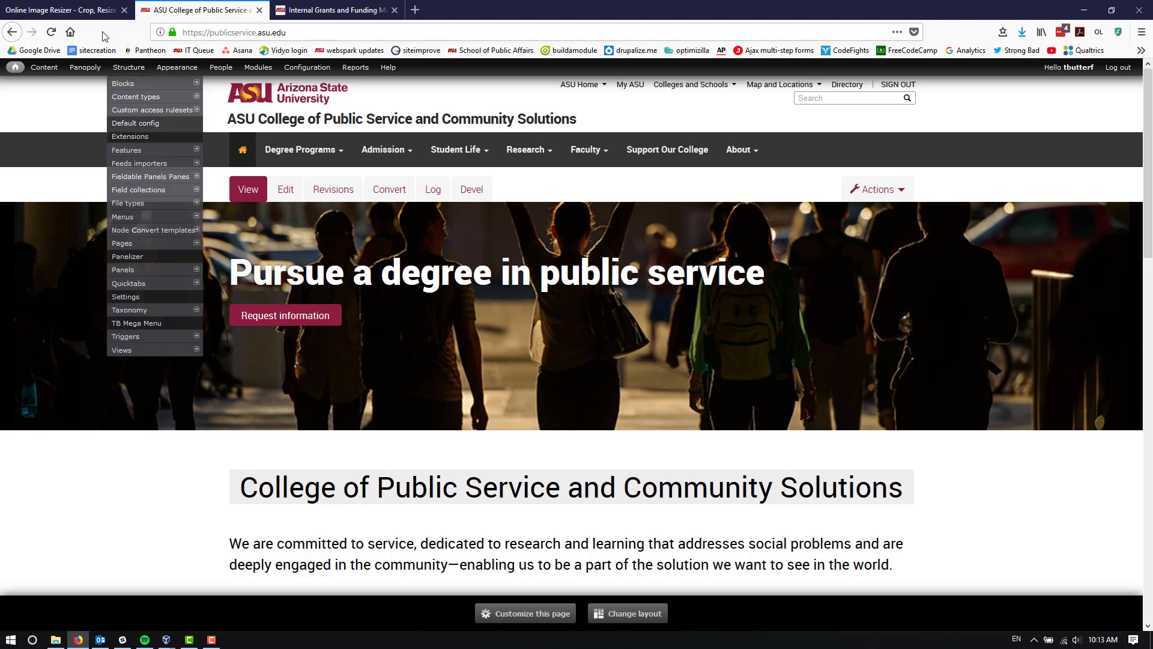
pyautogui.click(83, 10)
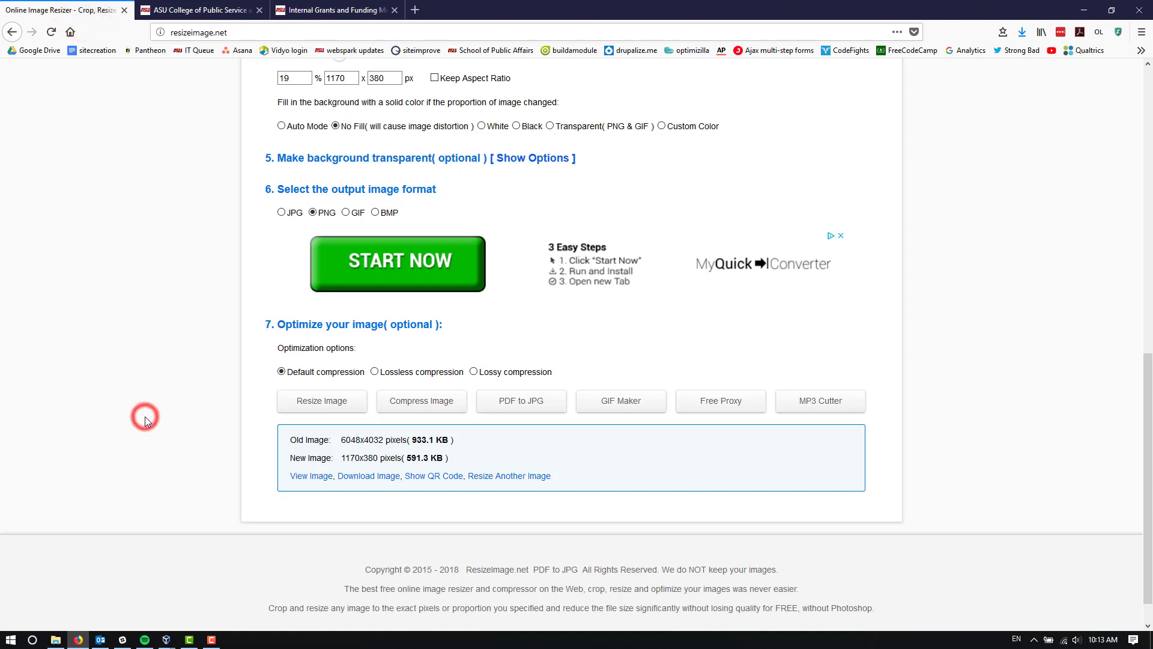